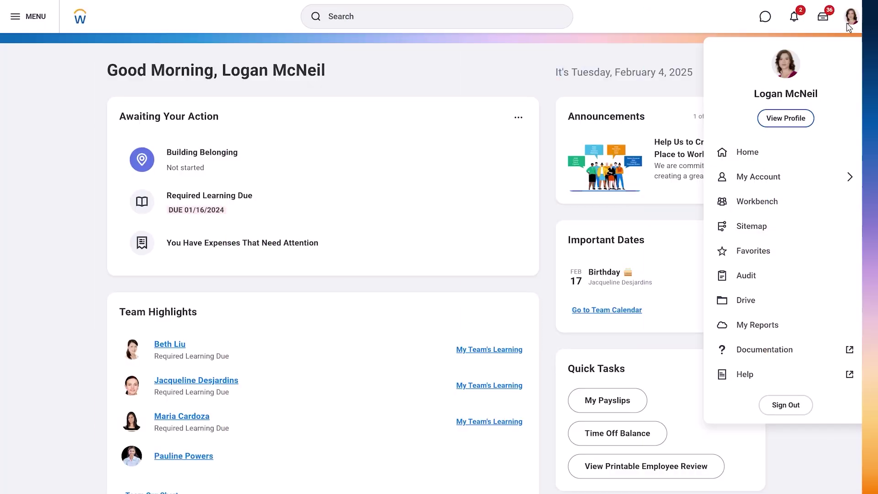
Step: From Drive, create a new Discovery Board called 'Employee Performance'
{"action": "left_click", "coordinate": [746, 301]}
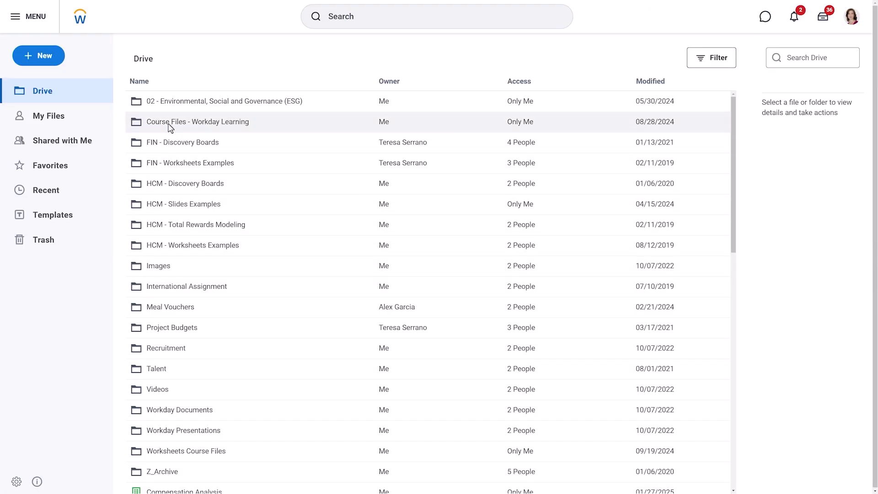
{"action": "left_click", "coordinate": [40, 63]}
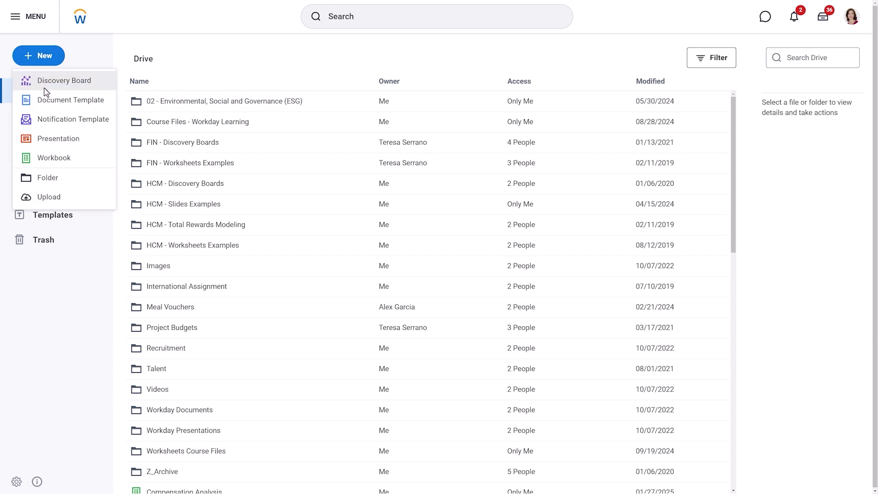
{"action": "left_click", "coordinate": [44, 87]}
{"action": "type", "text": "Employee Performance"}
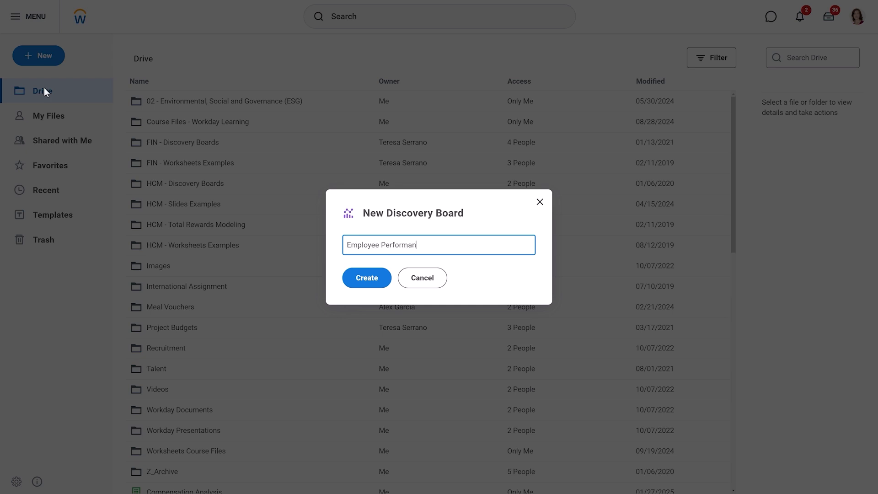
{"action": "left_click", "coordinate": [367, 279]}
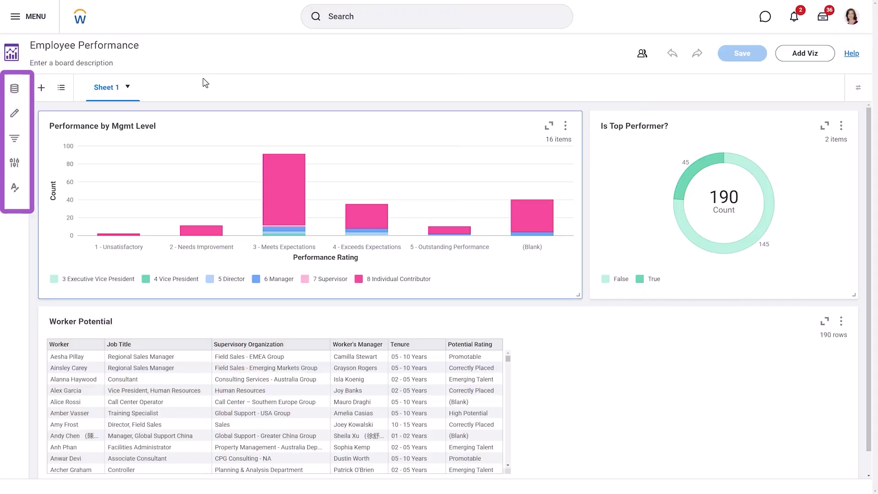
Step: Inspect the data source, Basic Bio fields and chart types, then show the Hire Date, Tenure and Is Manager filters
{"action": "left_click", "coordinate": [15, 89]}
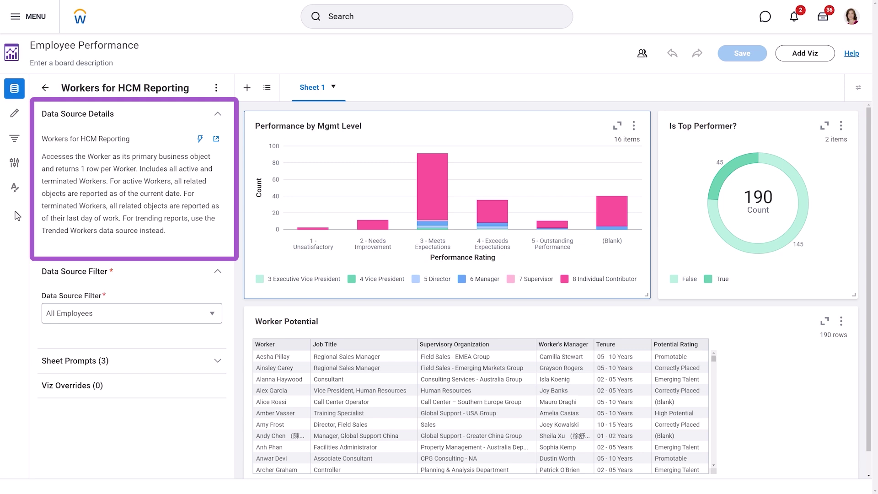
{"action": "left_click", "coordinate": [15, 113]}
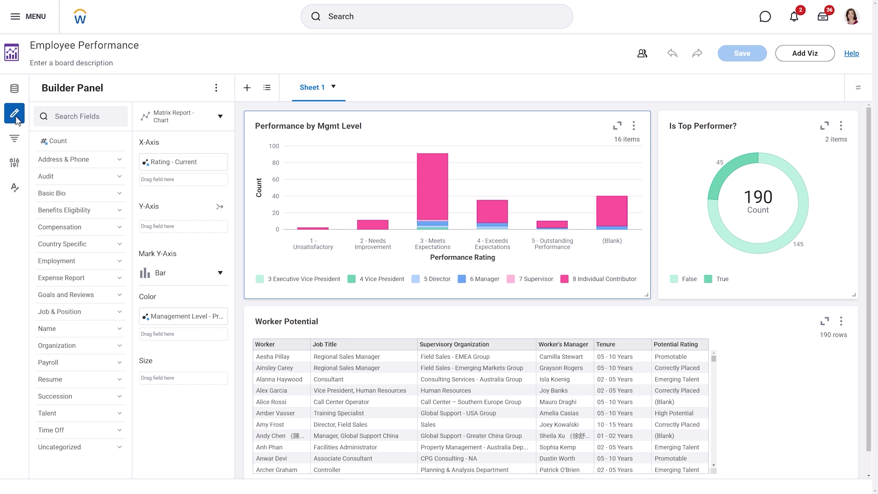
{"action": "left_click", "coordinate": [105, 199]}
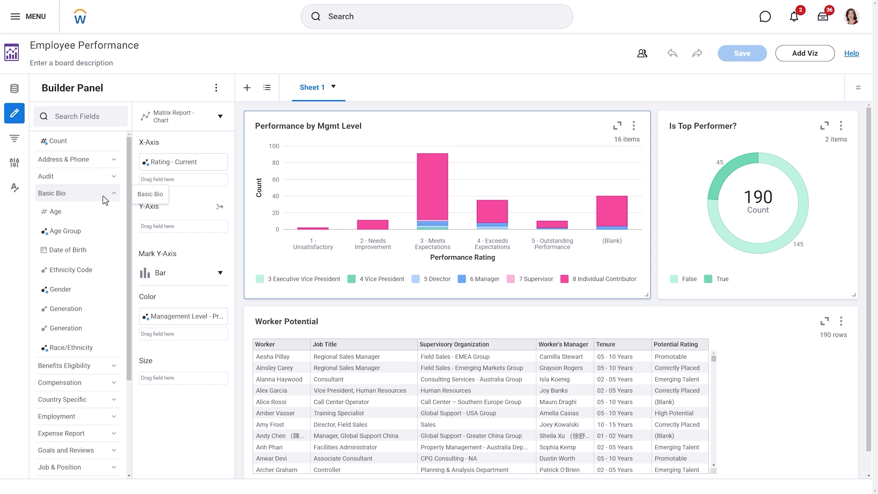
{"action": "left_click", "coordinate": [220, 117]}
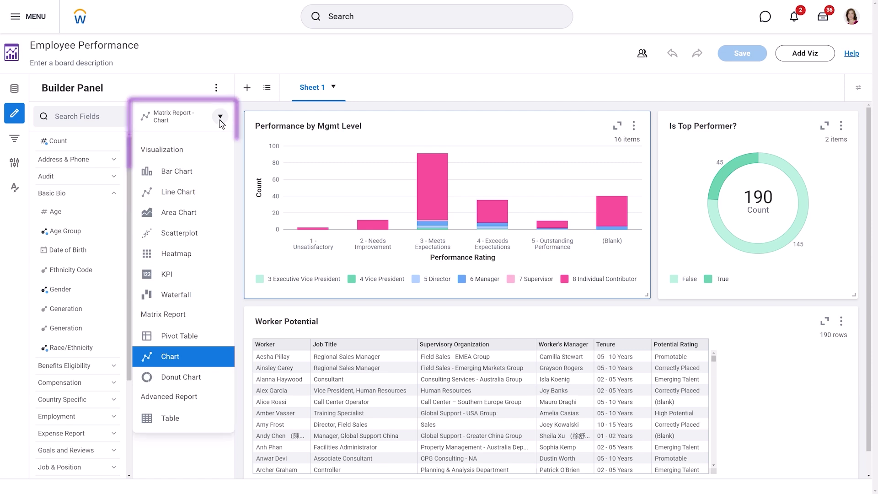
{"action": "left_click", "coordinate": [15, 139]}
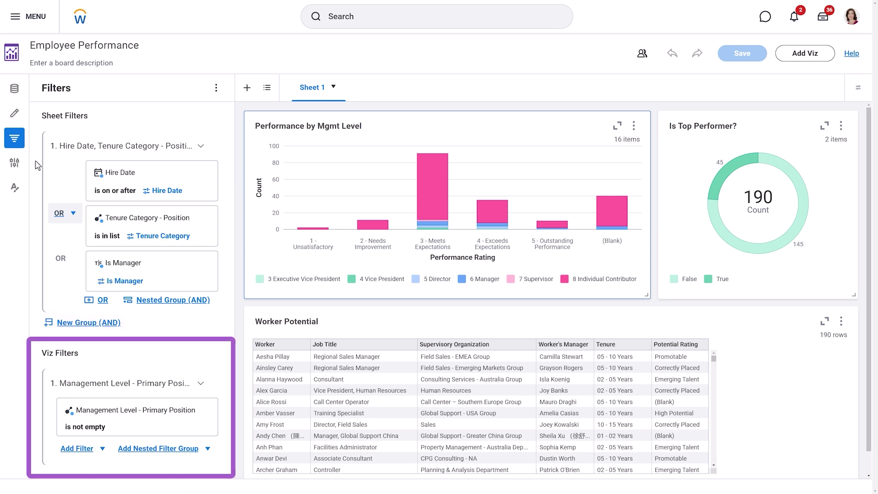
Step: Review the chart's X-Axis and Show Details settings, then view the Classic Pastels colour palette
{"action": "left_click", "coordinate": [17, 169]}
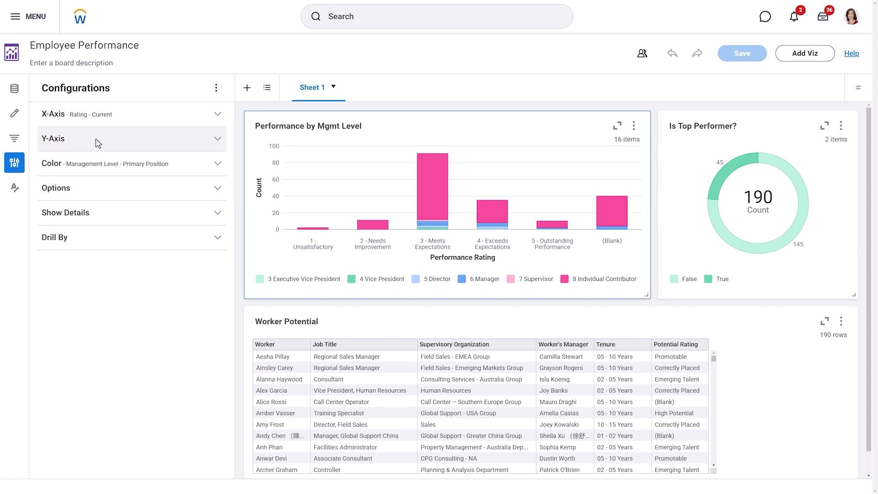
{"action": "left_click", "coordinate": [136, 121]}
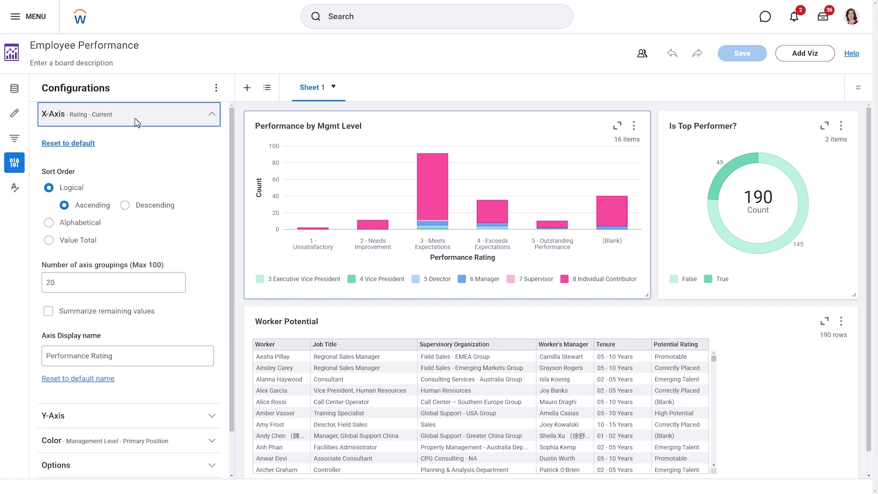
{"action": "left_click", "coordinate": [137, 122]}
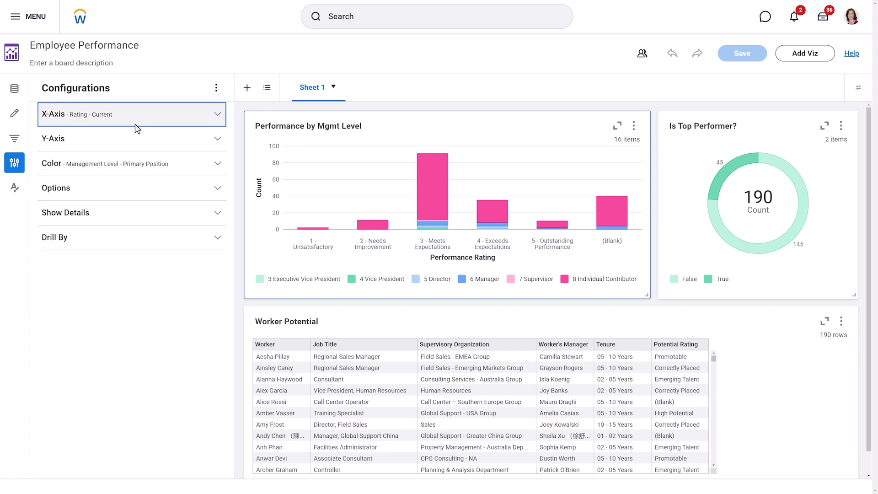
{"action": "left_click", "coordinate": [143, 216]}
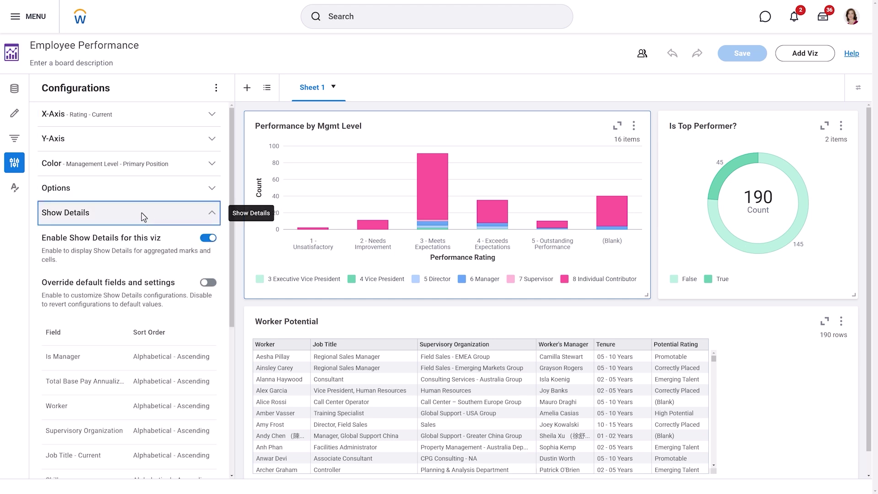
{"action": "left_click_drag", "start_coordinate": [232, 175], "coordinate": [227, 226]}
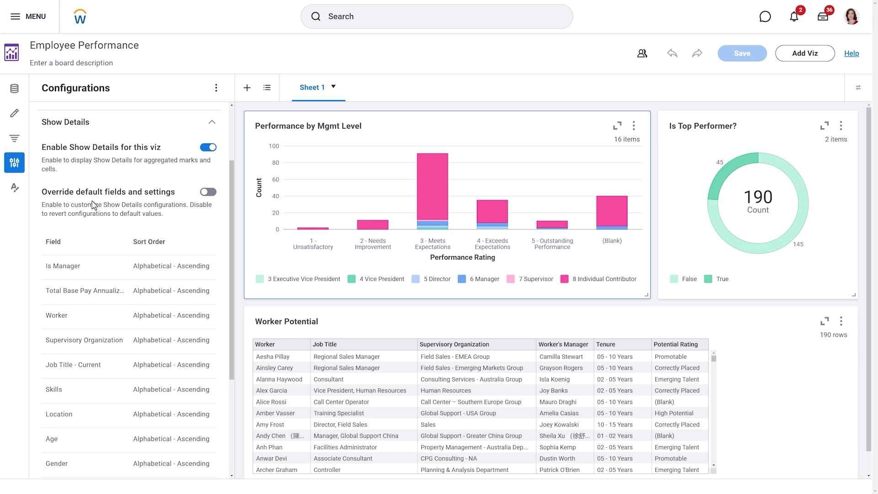
{"action": "left_click", "coordinate": [16, 188]}
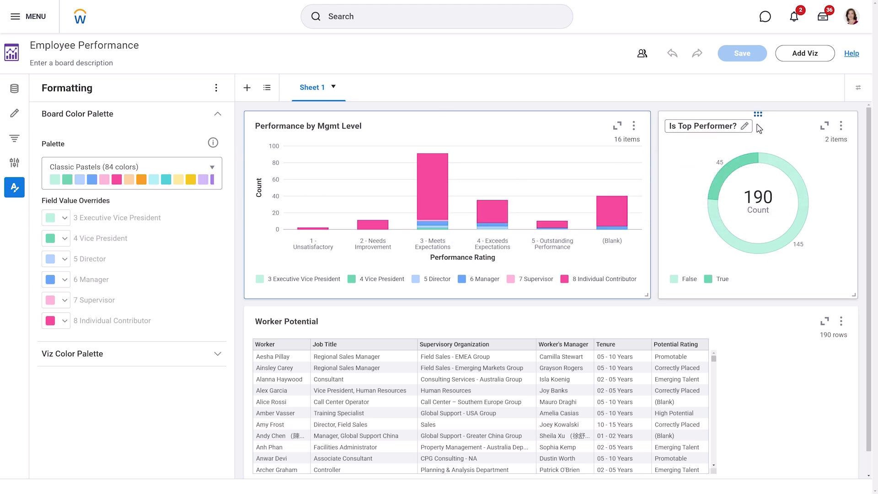
Step: Set the Hire Date control to 01/01/2020, narrowing the board to 89 workers
{"action": "left_click", "coordinate": [860, 90]}
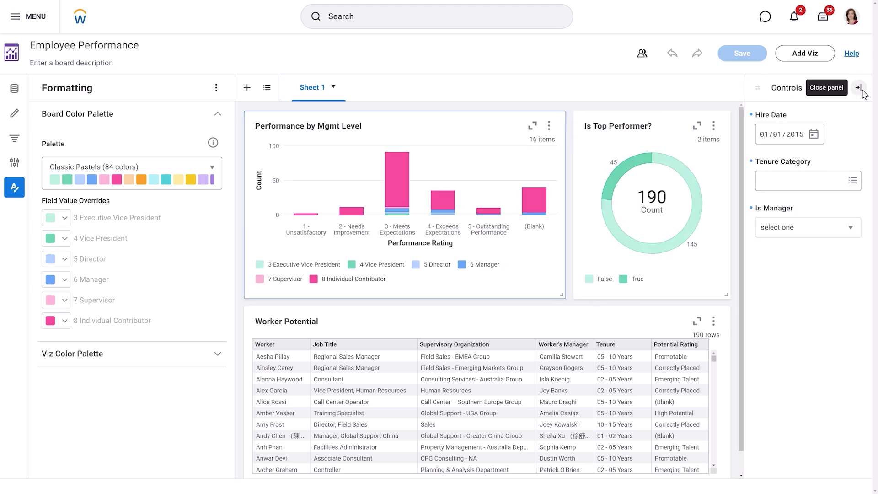
{"action": "left_click", "coordinate": [795, 136]}
{"action": "type", "text": "2020"}
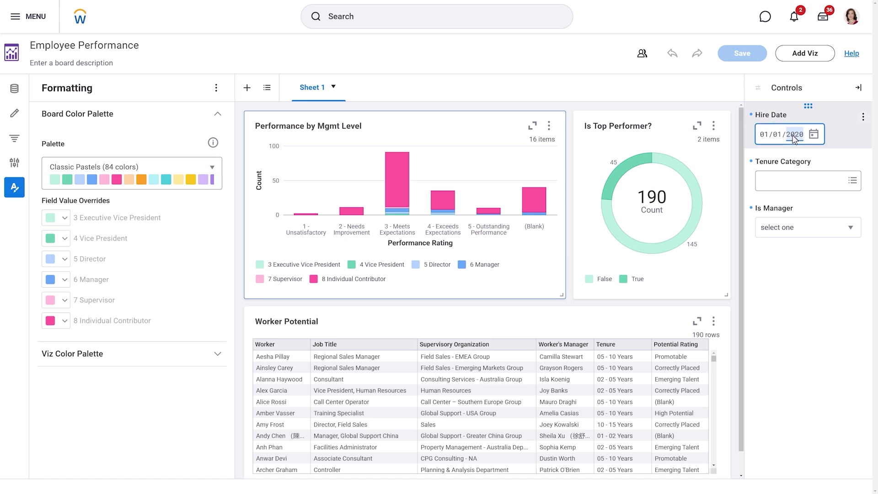
{"action": "key", "text": "Return"}
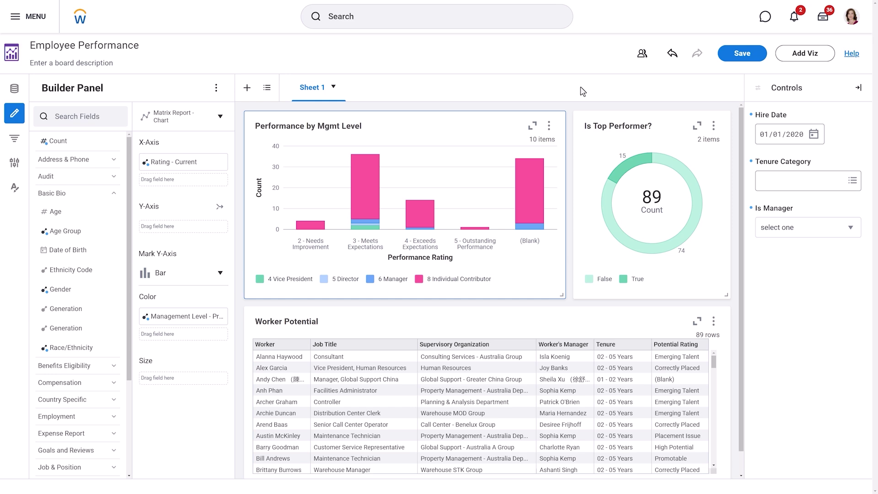
Step: Check the board's sharing permission levels, then close the sharing window without changes
{"action": "left_click", "coordinate": [642, 58]}
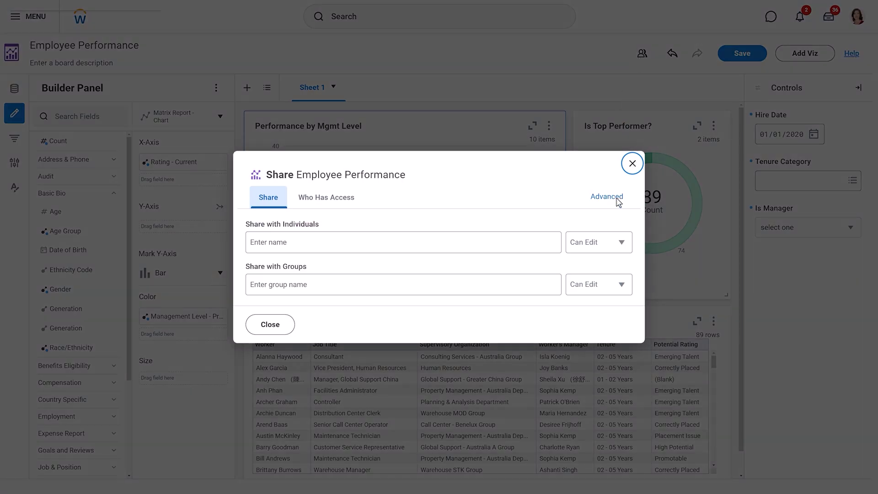
{"action": "left_click", "coordinate": [617, 242]}
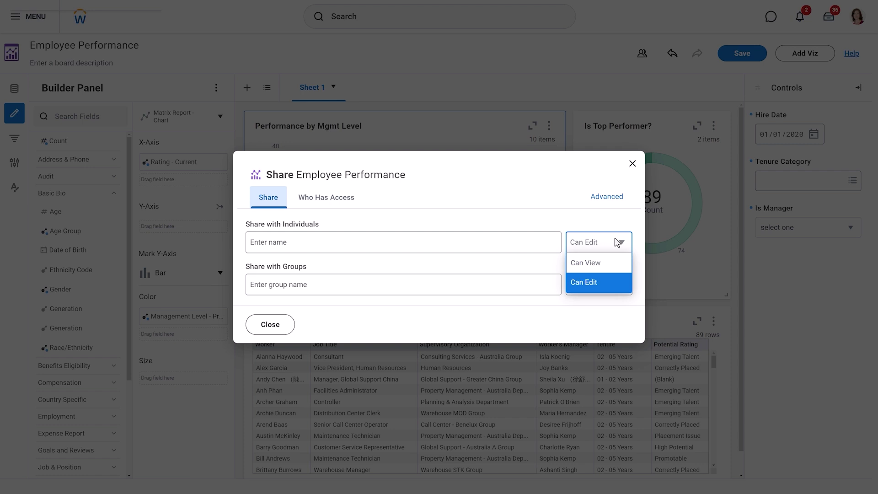
{"action": "left_click", "coordinate": [633, 163]}
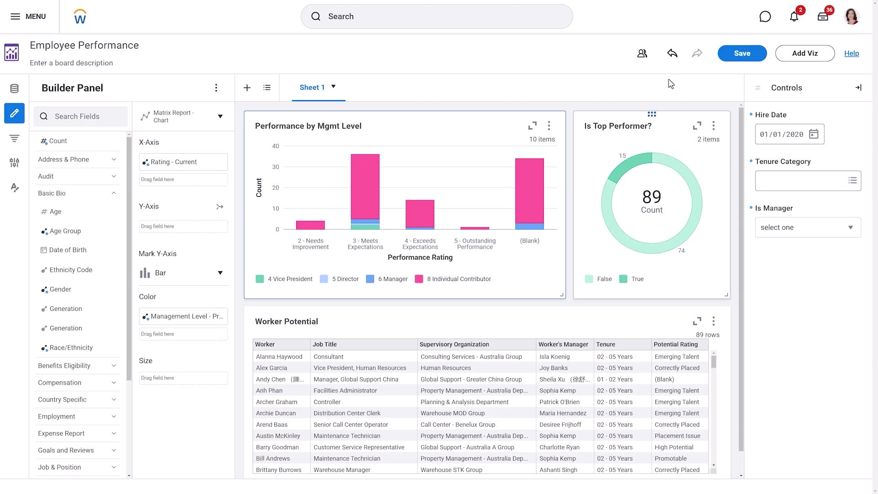
Step: Undo and redo the last change, save the board, and add an empty Visualization 4
{"action": "left_click", "coordinate": [673, 54]}
{"action": "left_click", "coordinate": [697, 54]}
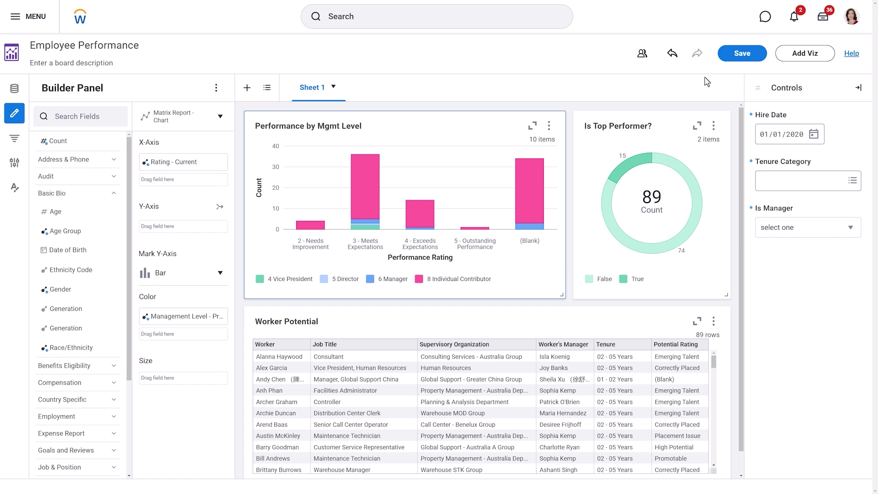
{"action": "left_click", "coordinate": [733, 58]}
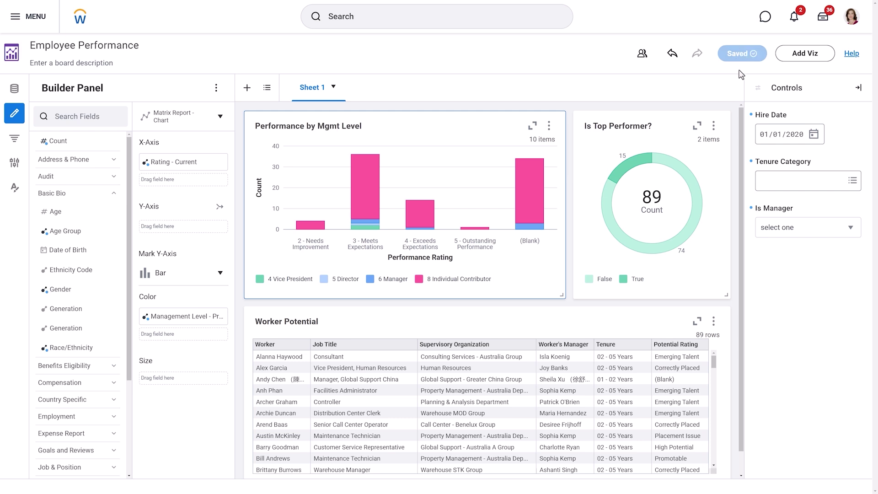
{"action": "left_click", "coordinate": [784, 57]}
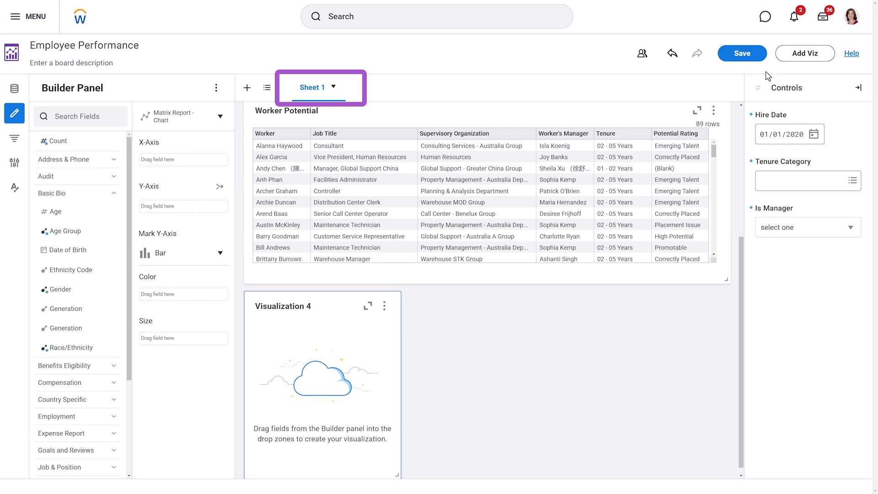
Step: Add a second sheet to the board and rename it 'Potential'
{"action": "left_click", "coordinate": [249, 93]}
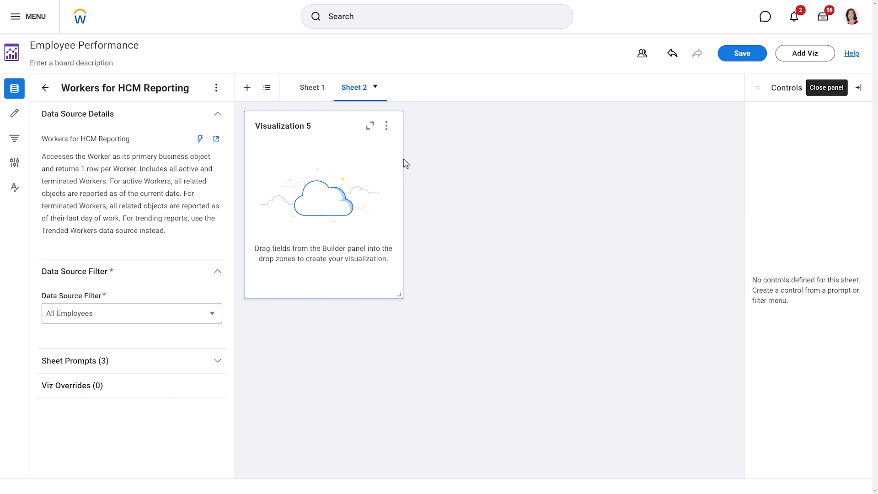
{"action": "left_click", "coordinate": [375, 87]}
{"action": "left_click", "coordinate": [396, 112]}
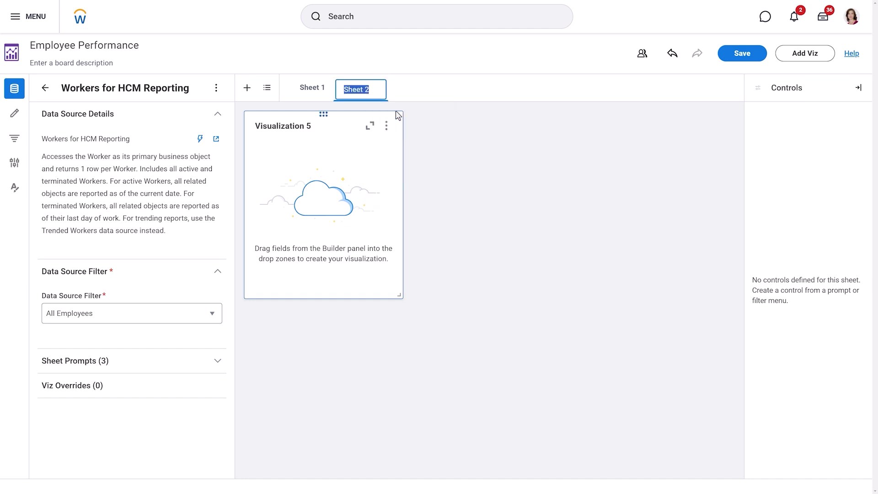
{"action": "type", "text": "Potential"}
{"action": "key", "text": "Return"}
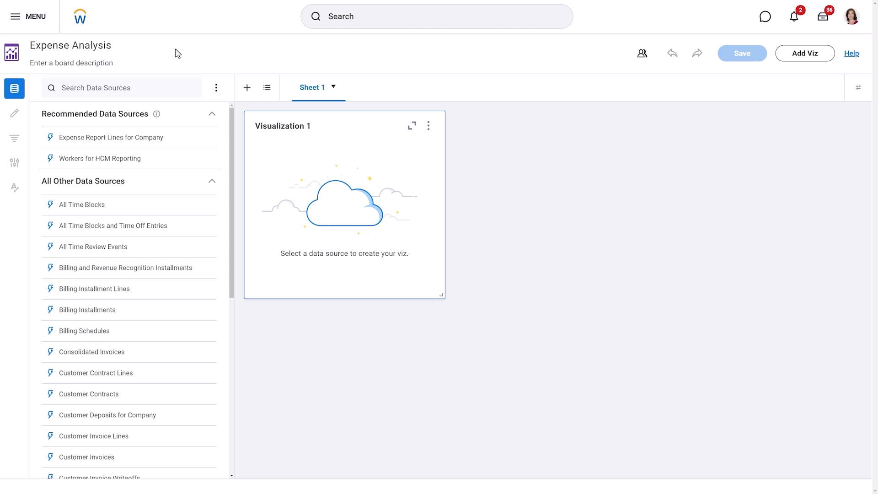
Step: Use Expense Report Lines for Company as data source, with Company set to Global Modern Services, Inc. (USA)
{"action": "left_click", "coordinate": [70, 88]}
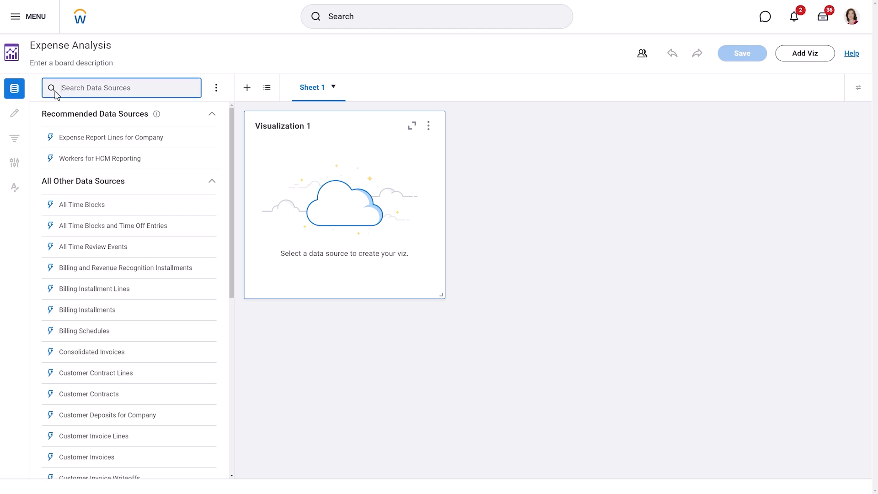
{"action": "type", "text": "Expense Report Lines"}
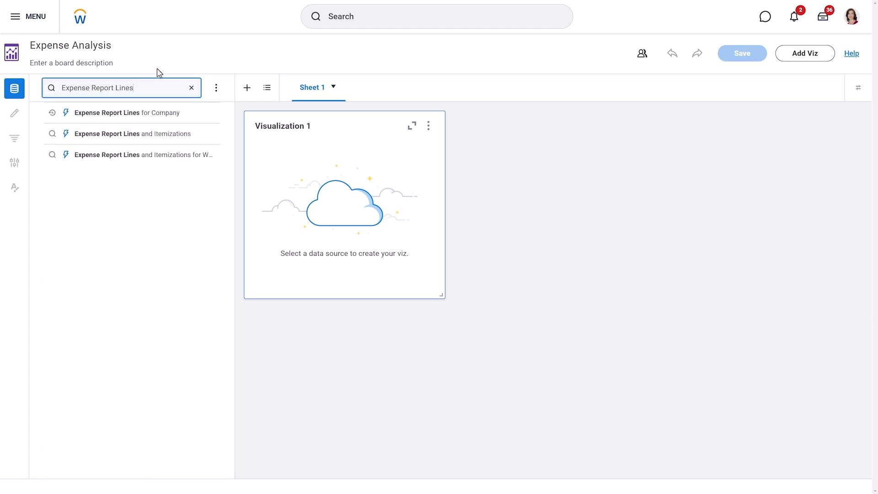
{"action": "left_click", "coordinate": [134, 118]}
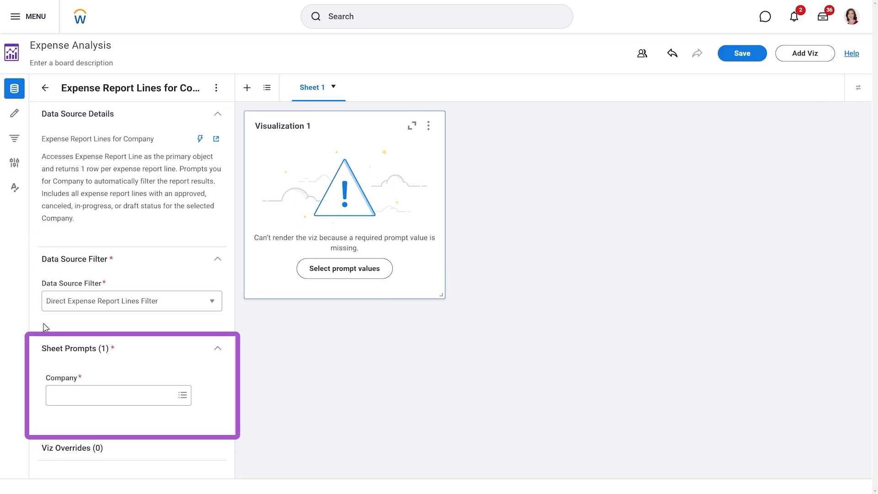
{"action": "left_click", "coordinate": [59, 399]}
{"action": "type", "text": "gms usa"}
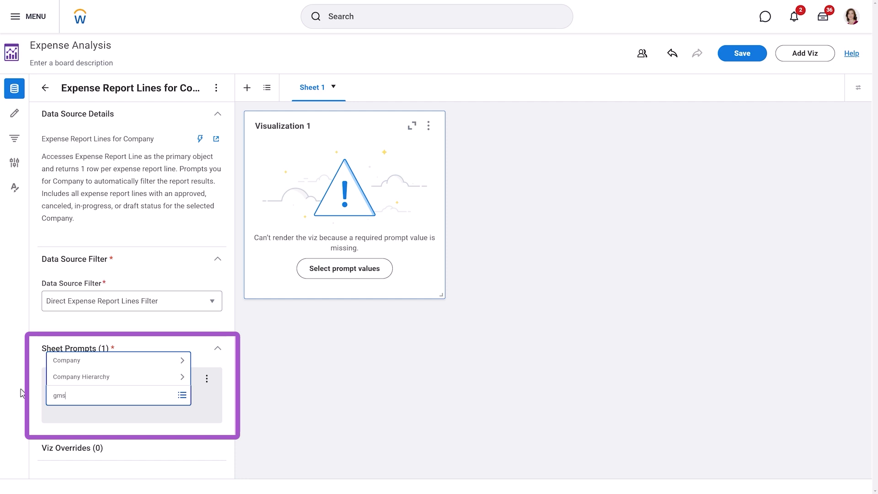
{"action": "key", "text": "Return"}
{"action": "left_click", "coordinate": [50, 382]}
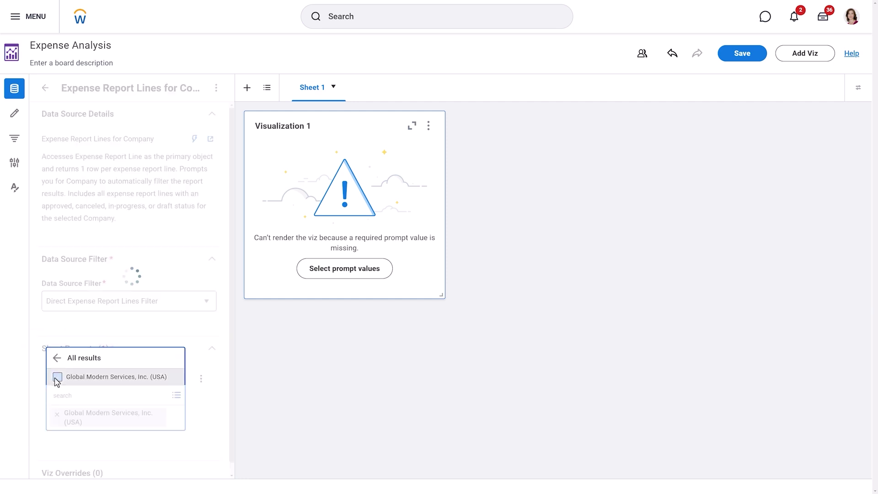
{"action": "left_click", "coordinate": [21, 371]}
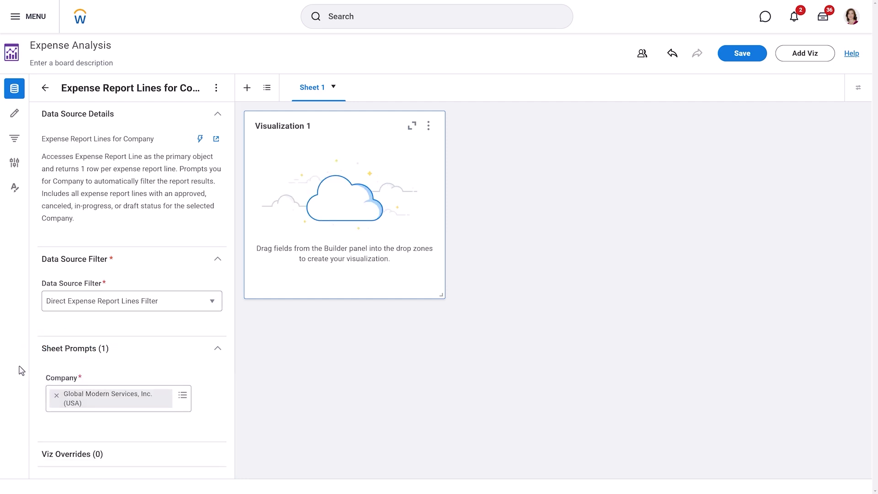
Step: Title the viz 'Top 5 Expense Items by Cost Center' and expand it to fill the canvas
{"action": "left_click", "coordinate": [280, 132]}
{"action": "type", "text": "Top 5 Expense Items by Cost Center"}
{"action": "key", "text": "Return"}
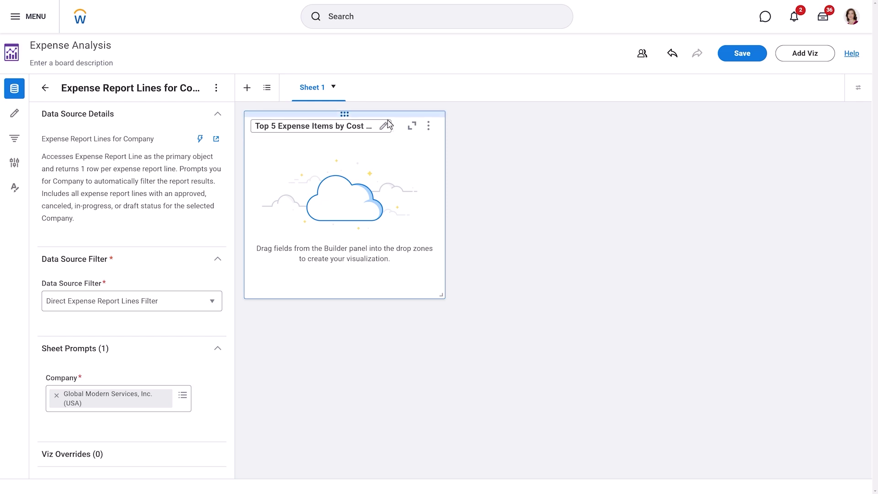
{"action": "left_click", "coordinate": [411, 127]}
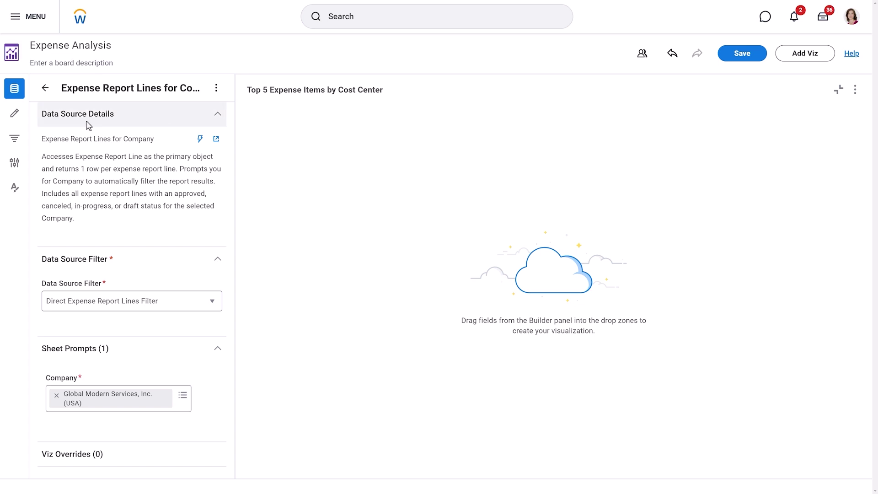
Step: Switch the visualization type to Matrix Report > Chart with bar marks
{"action": "left_click", "coordinate": [13, 118]}
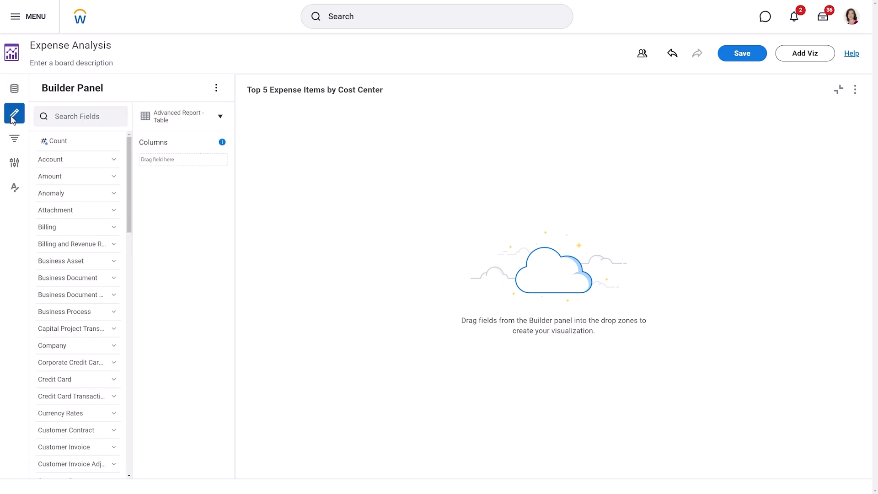
{"action": "left_click", "coordinate": [220, 117]}
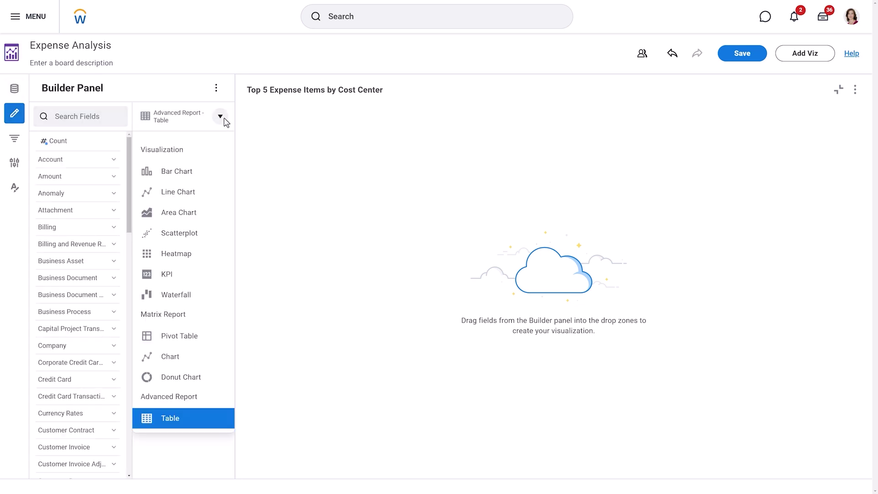
{"action": "left_click", "coordinate": [188, 361]}
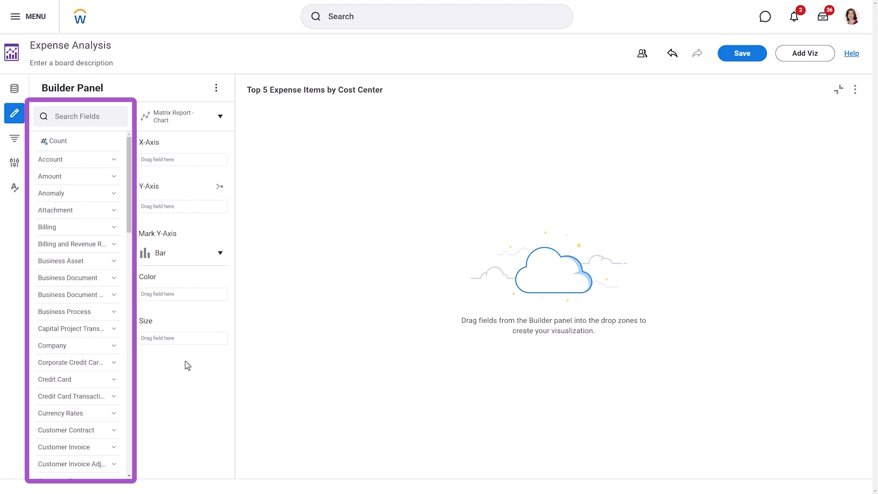
Step: Put the Item field on the X-Axis, charting a Count bar for each of 23 items
{"action": "left_click", "coordinate": [59, 118]}
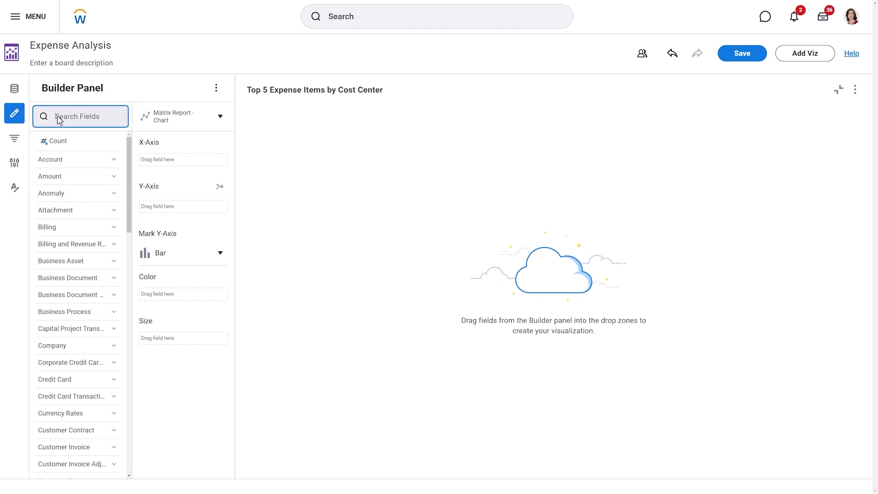
{"action": "type", "text": "Item"}
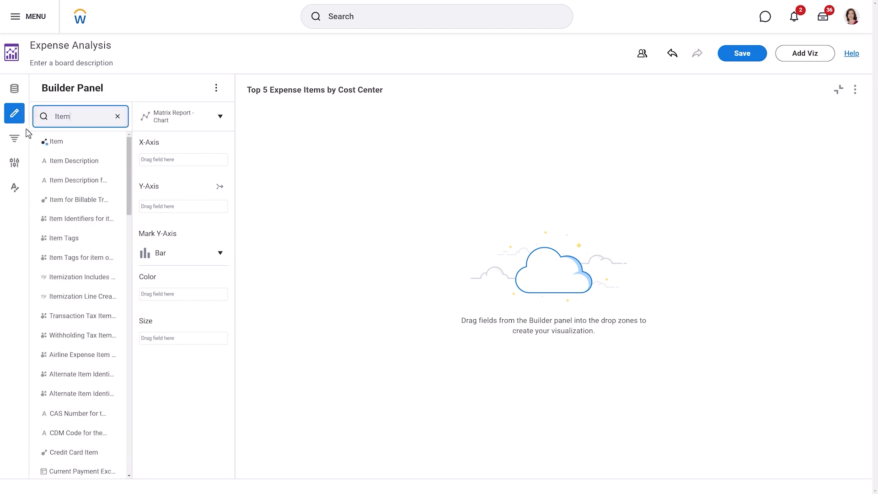
{"action": "left_click_drag", "start_coordinate": [72, 147], "coordinate": [76, 150]}
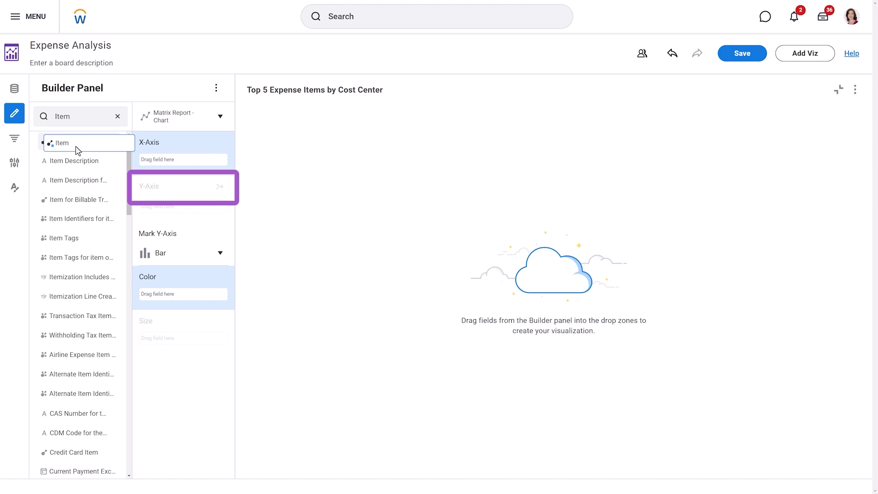
{"action": "left_click_drag", "start_coordinate": [77, 150], "coordinate": [173, 167]}
{"action": "mouse_move", "coordinate": [173, 167]}
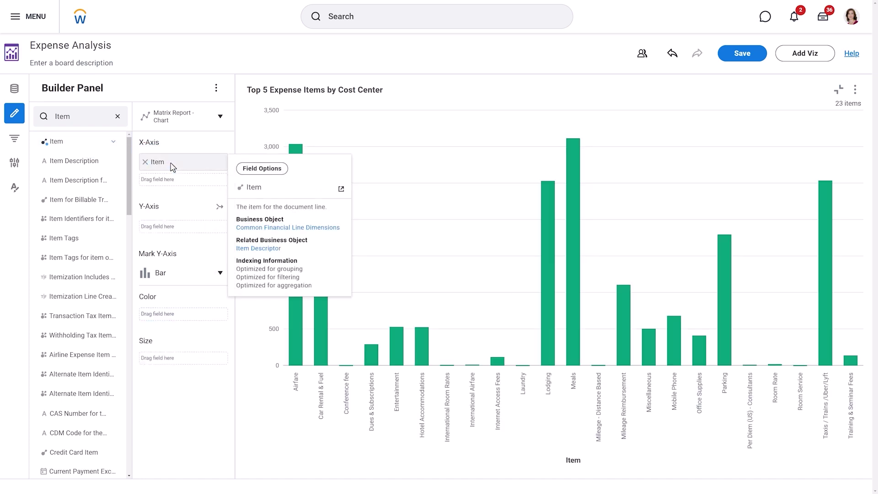
{"action": "left_click", "coordinate": [117, 118]}
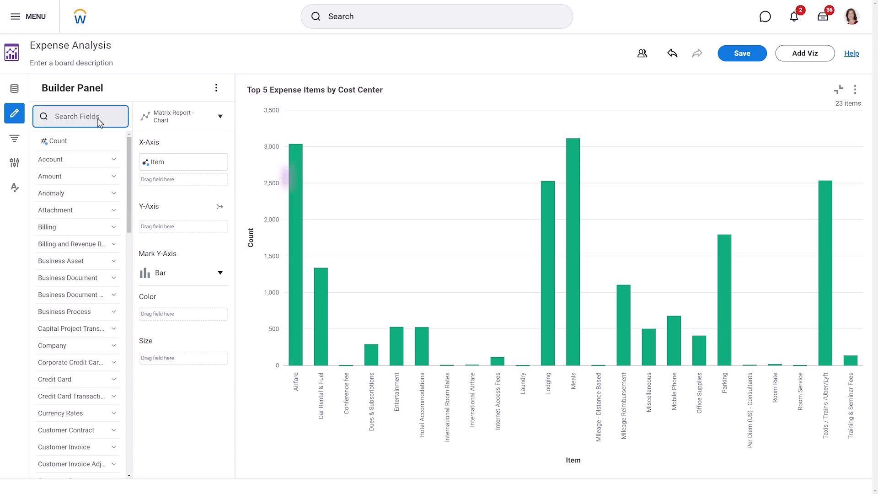
Step: Drop the Cost Center field into the Color zone, stacking each item's bar by cost center
{"action": "type", "text": "cost center"}
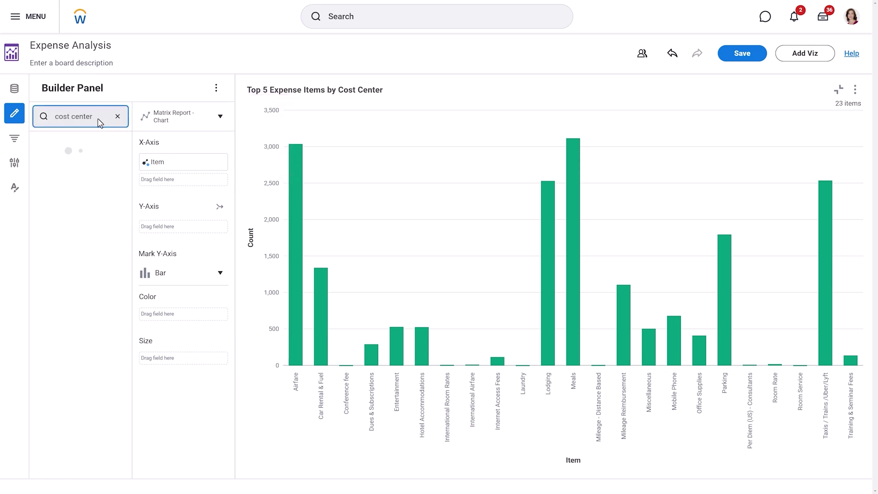
{"action": "mouse_move", "coordinate": [92, 143]}
{"action": "left_click_drag", "start_coordinate": [91, 145], "coordinate": [188, 318]}
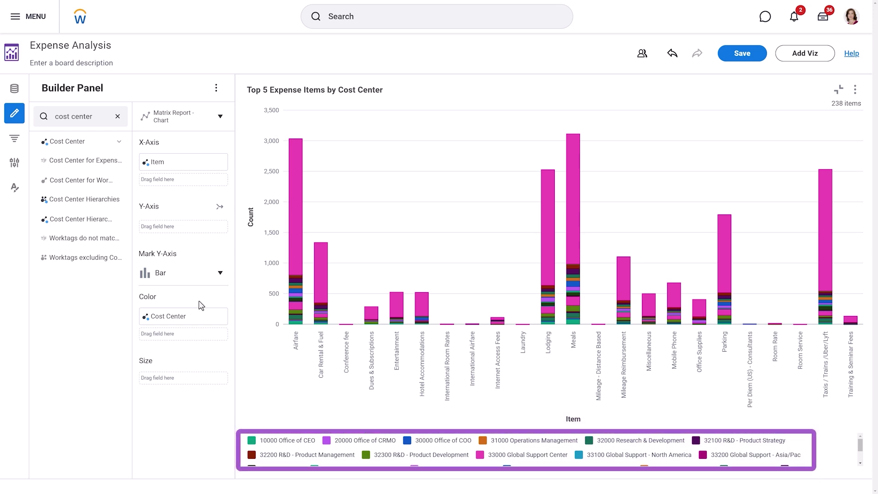
{"action": "left_click", "coordinate": [118, 119]}
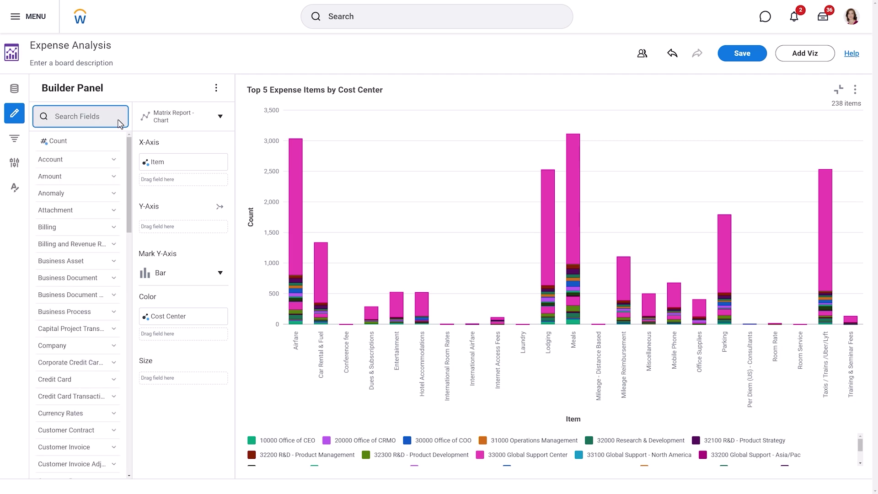
Step: Plot SUM of Extended Amount in Company Base Currency on the Y-Axis, then show the filters list
{"action": "type", "text": "amount in com"}
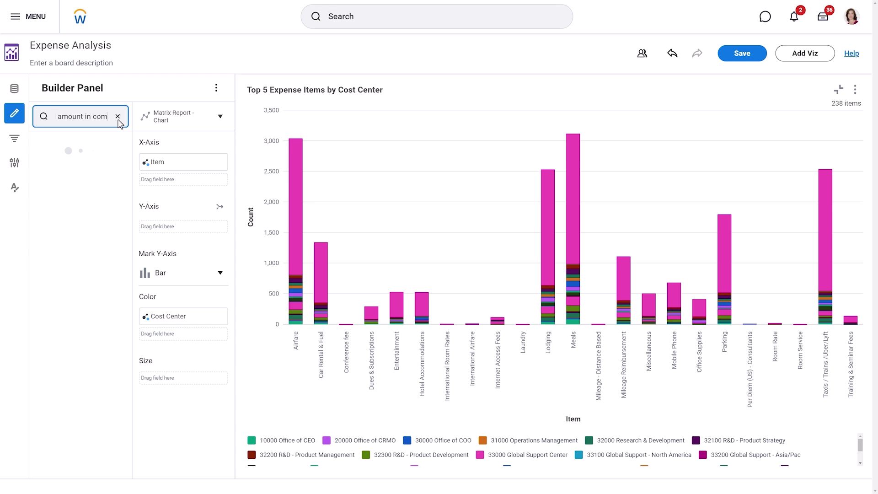
{"action": "type", "text": "pany base currency"}
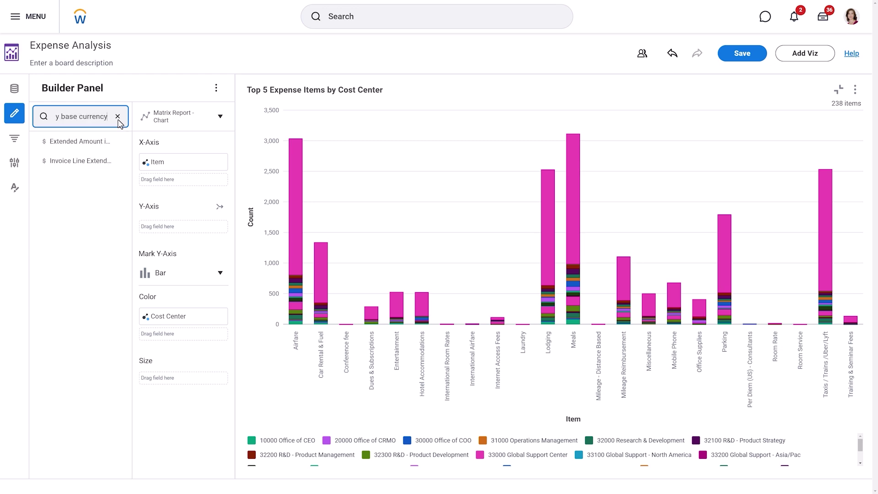
{"action": "left_click", "coordinate": [113, 142]}
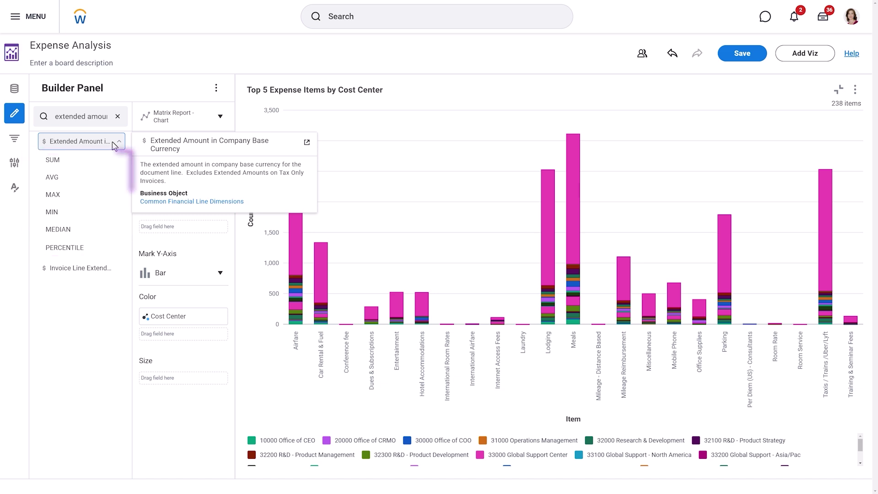
{"action": "left_click_drag", "start_coordinate": [81, 169], "coordinate": [192, 235]}
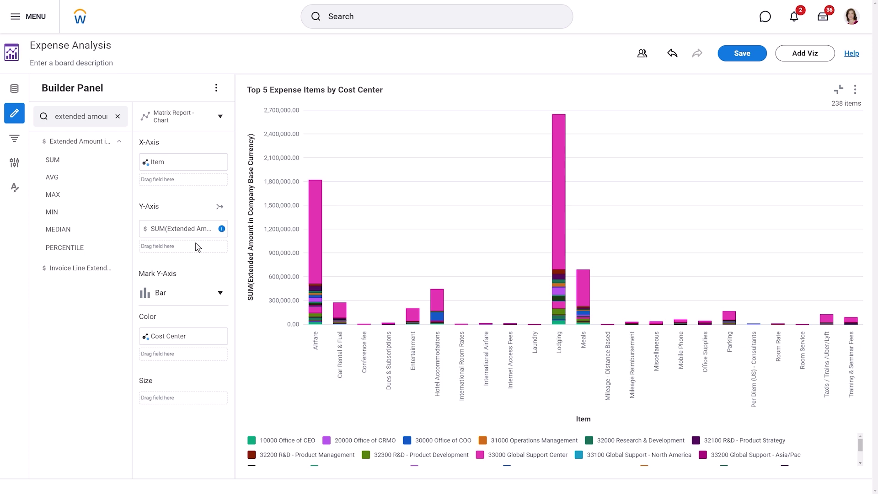
{"action": "left_click", "coordinate": [15, 143]}
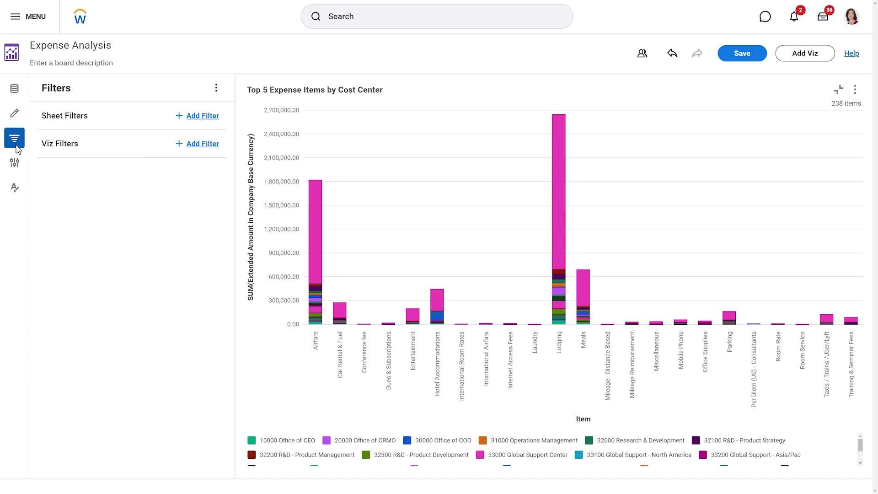
Step: Add a Cost Center sheet filter limited to the six office cost centers
{"action": "left_click", "coordinate": [201, 117]}
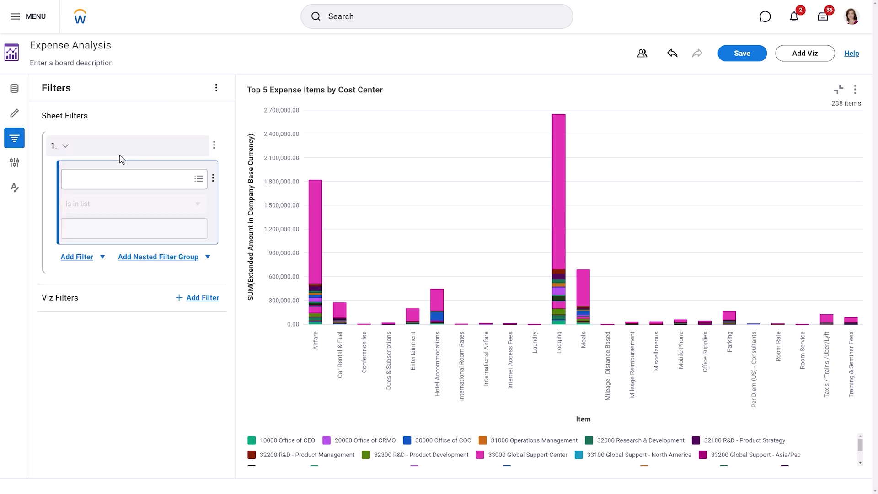
{"action": "left_click", "coordinate": [77, 182]}
{"action": "type", "text": "cost center"}
{"action": "left_click", "coordinate": [97, 218]}
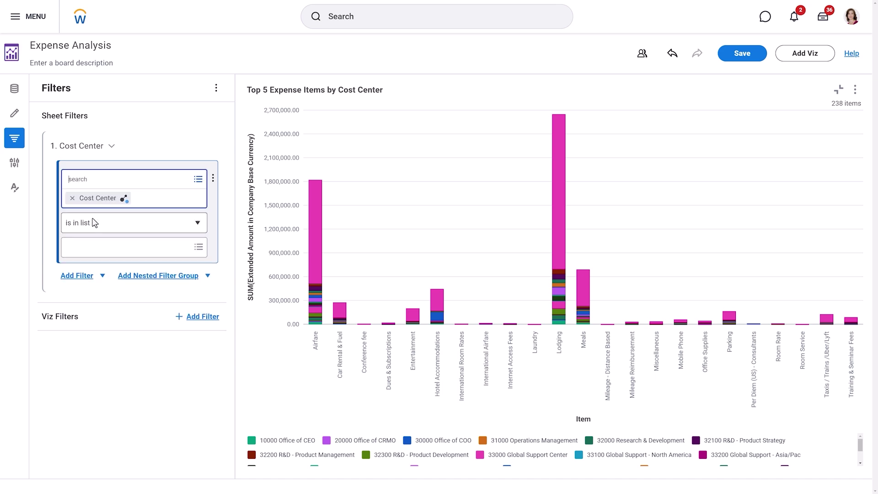
{"action": "left_click", "coordinate": [77, 247]}
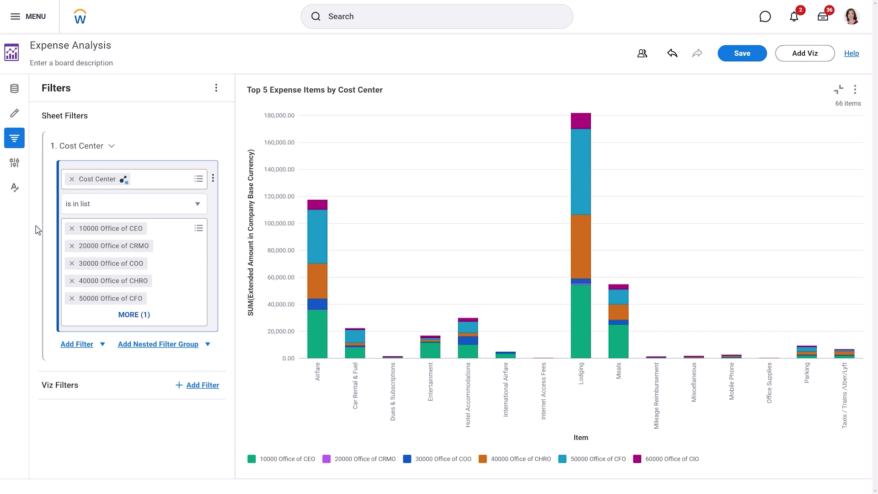
Step: Turn the Cost Center filter into a linked board control
{"action": "left_click", "coordinate": [213, 178]}
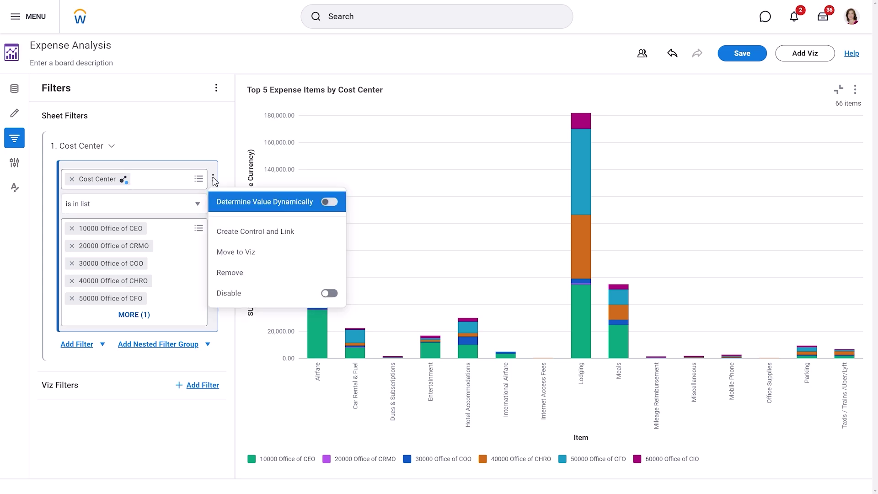
{"action": "left_click", "coordinate": [227, 241]}
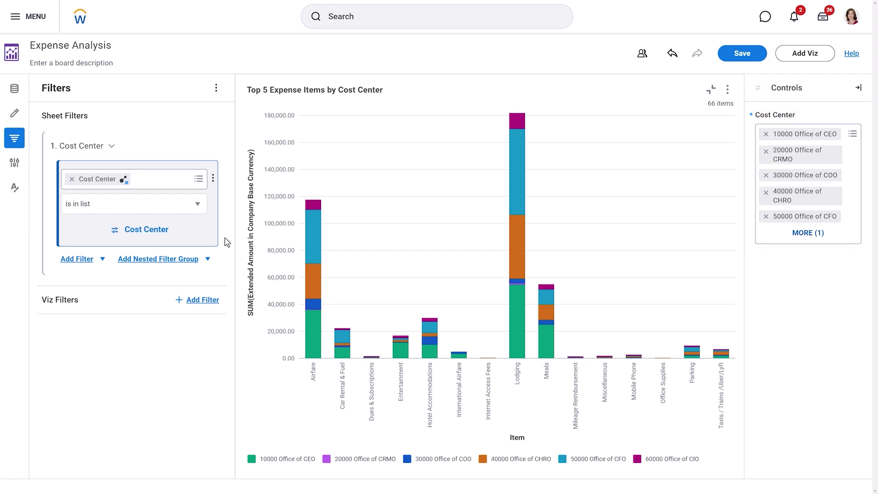
{"action": "left_click", "coordinate": [14, 165]}
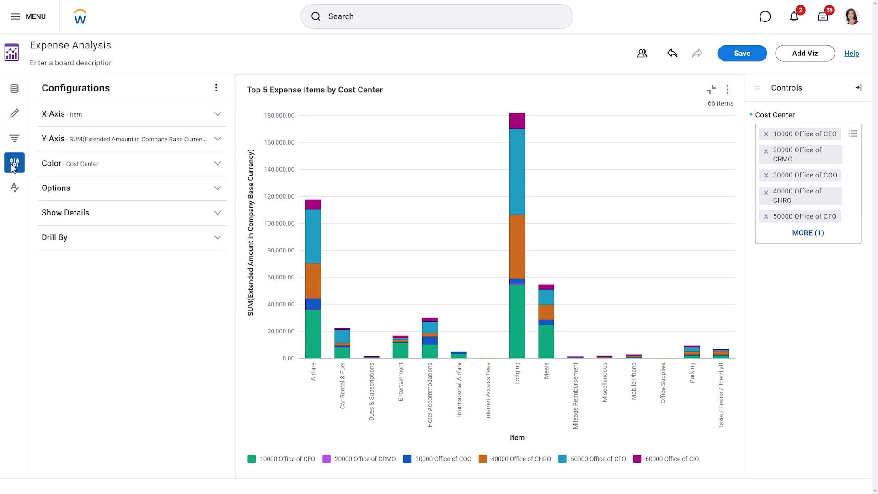
Step: Sort X-Axis items by Value Total Descending, cap groupings at 5, and stop summarizing remaining values
{"action": "left_click", "coordinate": [104, 118]}
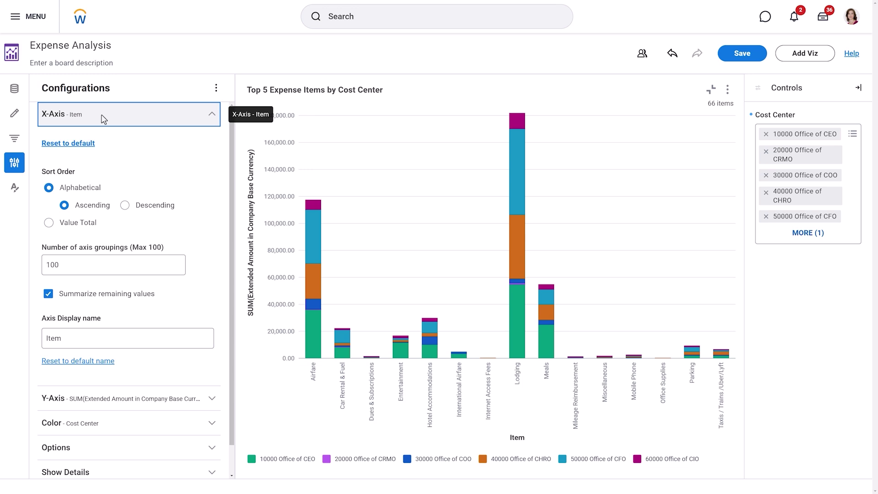
{"action": "left_click", "coordinate": [49, 222]}
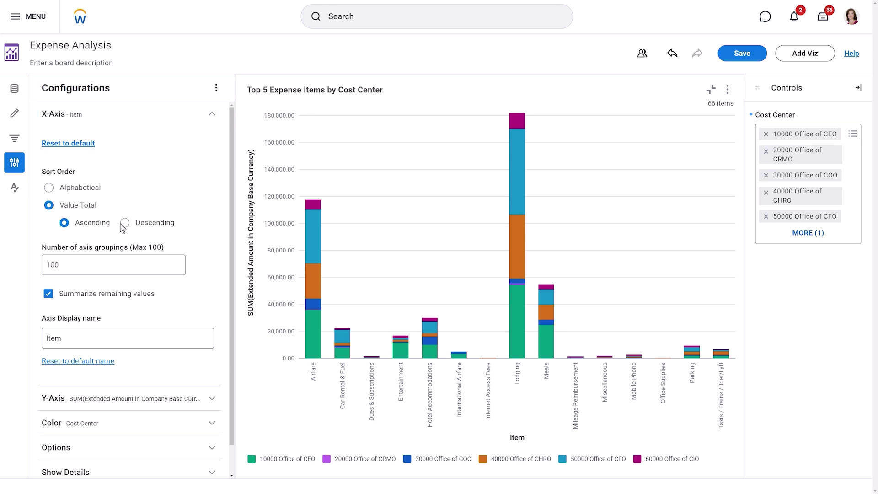
{"action": "left_click", "coordinate": [125, 222]}
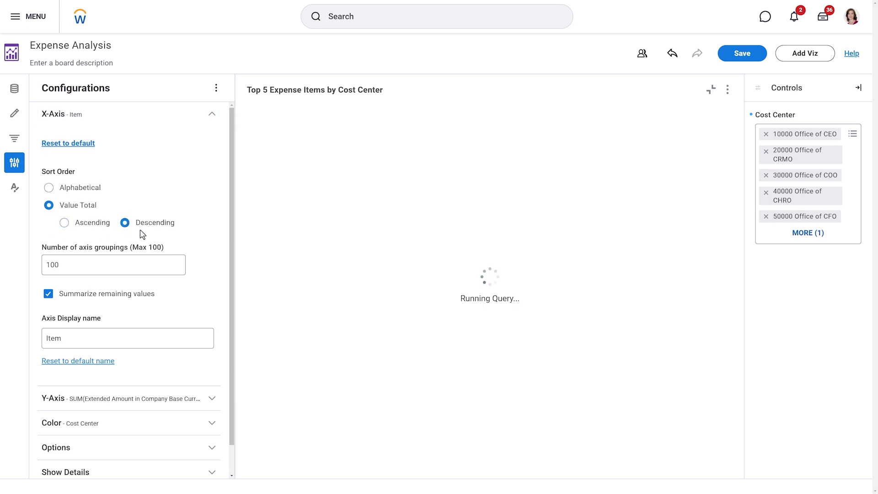
{"action": "left_click_drag", "start_coordinate": [73, 266], "coordinate": [36, 269]}
{"action": "type", "text": "5"}
{"action": "left_click", "coordinate": [48, 294]}
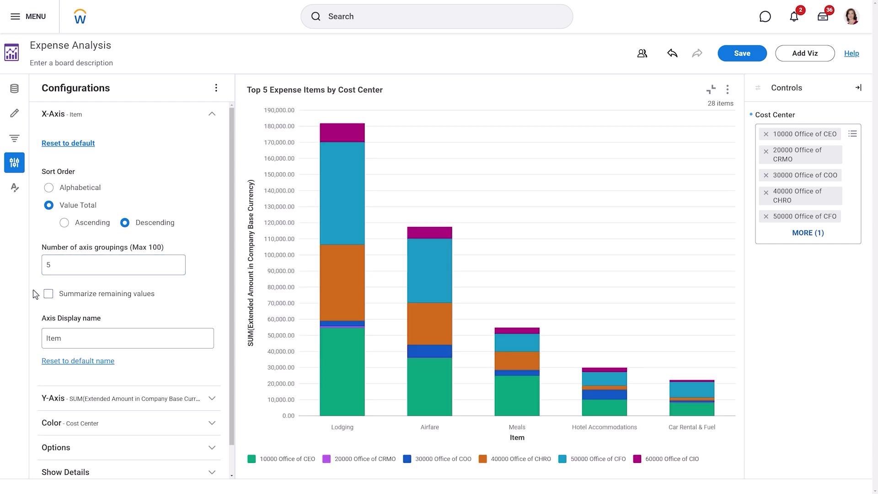
Step: Rename the Y-Axis display name to 'Amount'
{"action": "left_click", "coordinate": [121, 120]}
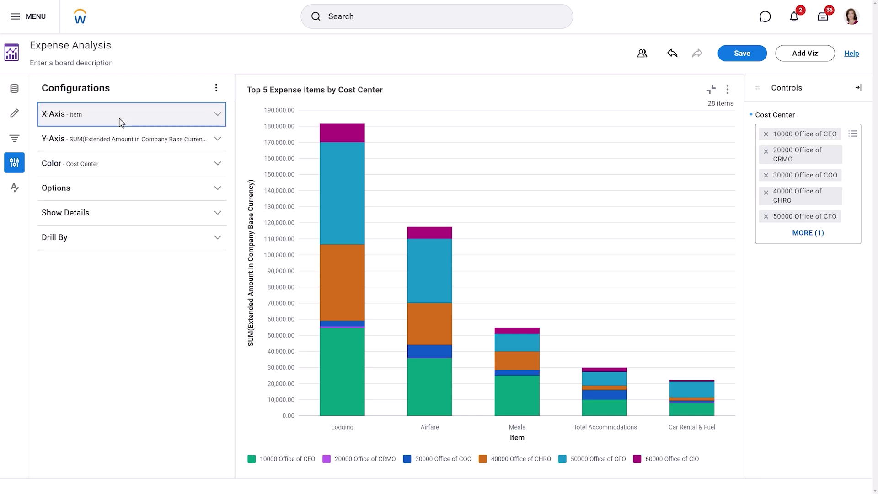
{"action": "left_click", "coordinate": [119, 136]}
{"action": "triple_click", "coordinate": [110, 198]}
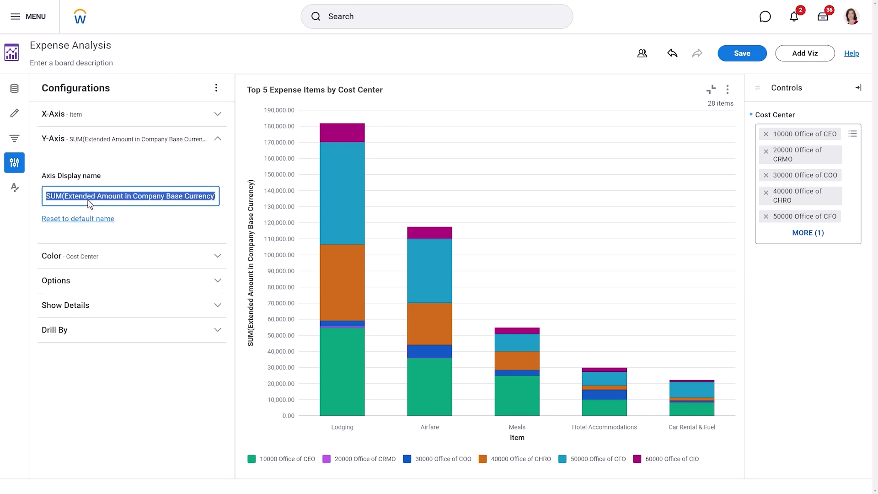
{"action": "type", "text": "Amount"}
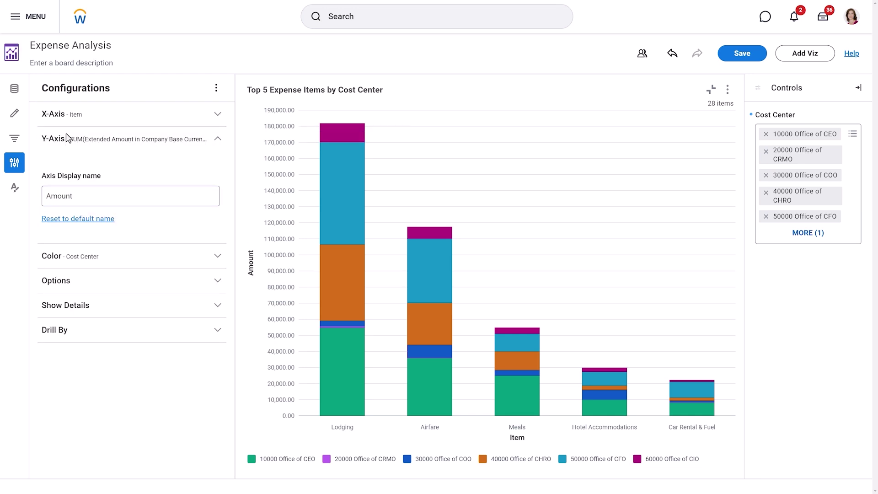
{"action": "left_click", "coordinate": [70, 138]}
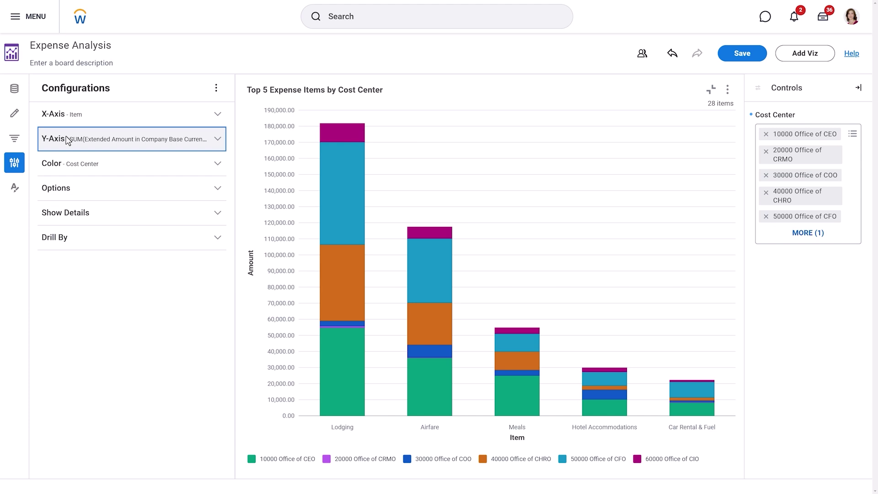
Step: Turn on Display data labels for the bars
{"action": "left_click", "coordinate": [75, 190]}
{"action": "left_click", "coordinate": [46, 233]}
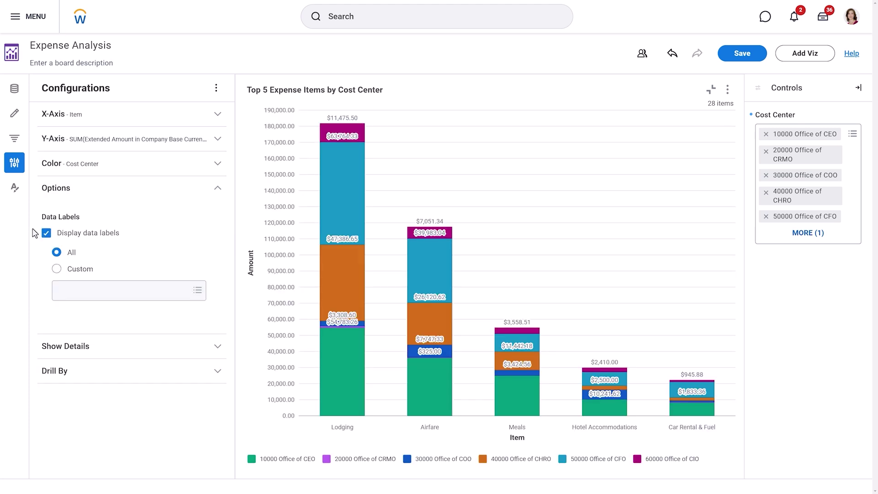
{"action": "left_click", "coordinate": [60, 197]}
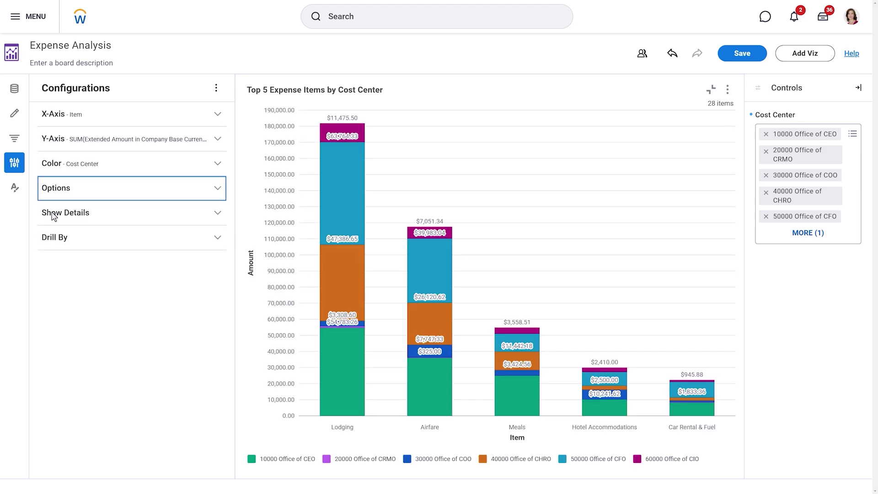
Step: Enable Show Details for the chart with customised show-details fields
{"action": "left_click", "coordinate": [55, 216]}
{"action": "left_click", "coordinate": [214, 239]}
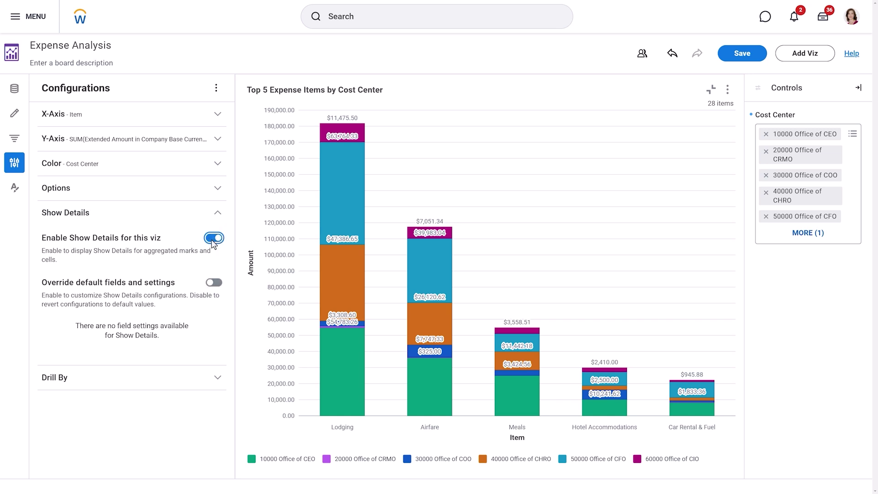
{"action": "left_click", "coordinate": [208, 379]}
{"action": "left_click", "coordinate": [209, 404]}
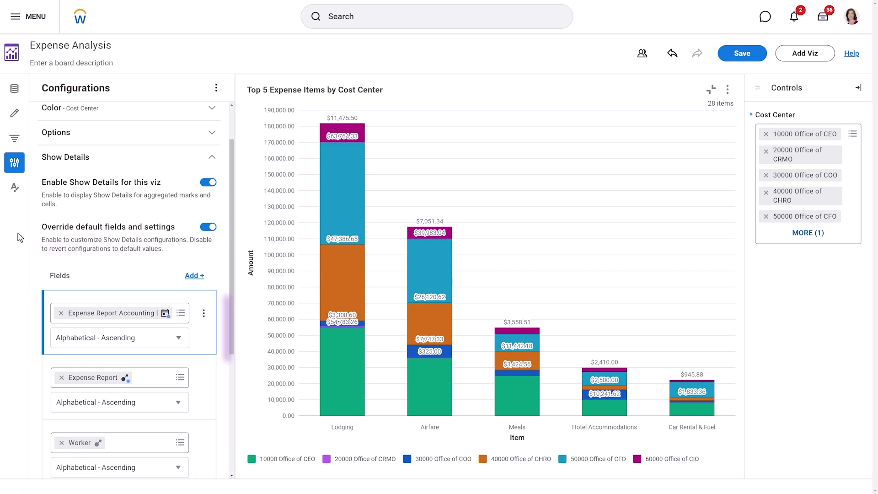
{"action": "left_click", "coordinate": [14, 188]}
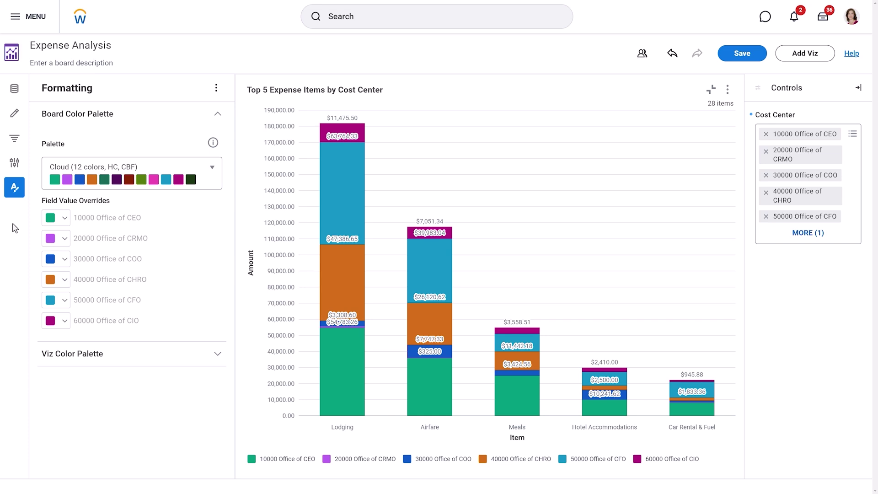
Step: Switch the palette to Classic Pastels (84 colors), override 10000 Office of CEO to yellow, and save
{"action": "left_click", "coordinate": [157, 175]}
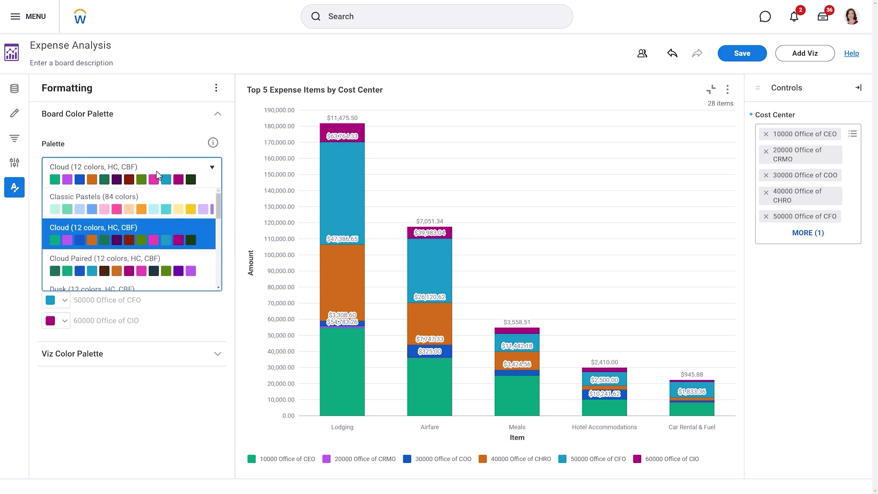
{"action": "left_click", "coordinate": [151, 201]}
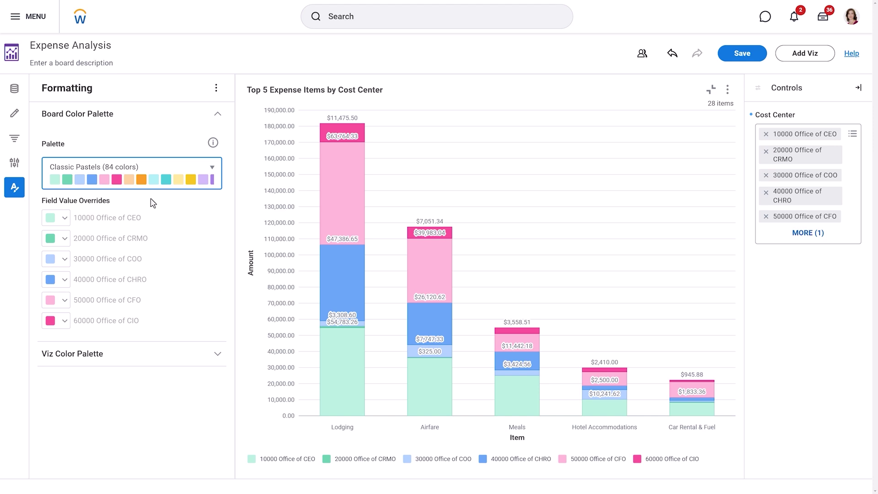
{"action": "left_click", "coordinate": [64, 218]}
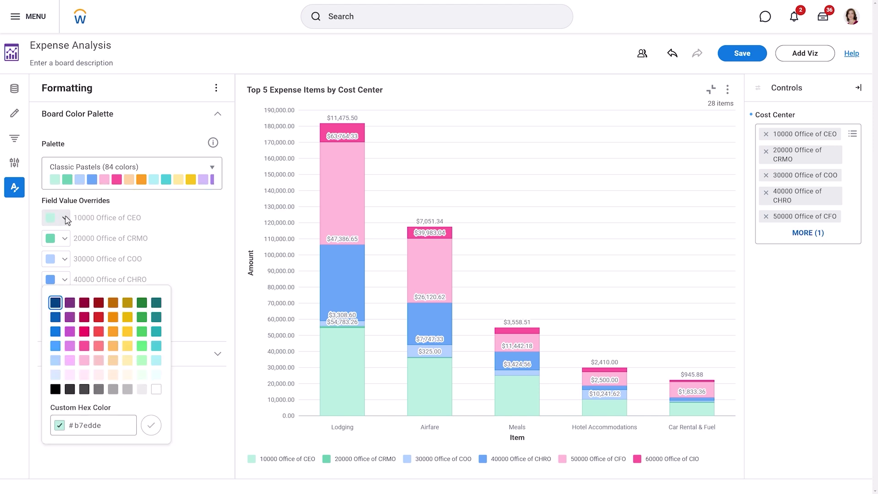
{"action": "left_click", "coordinate": [129, 349]}
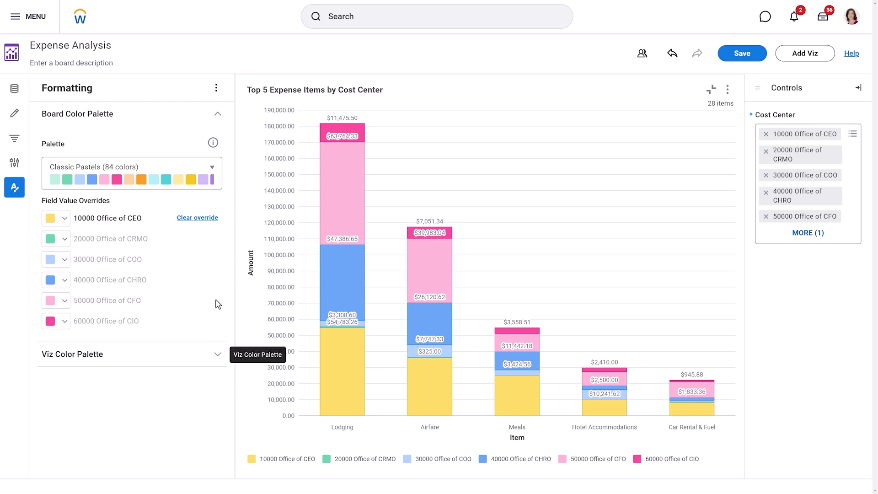
{"action": "left_click", "coordinate": [731, 63]}
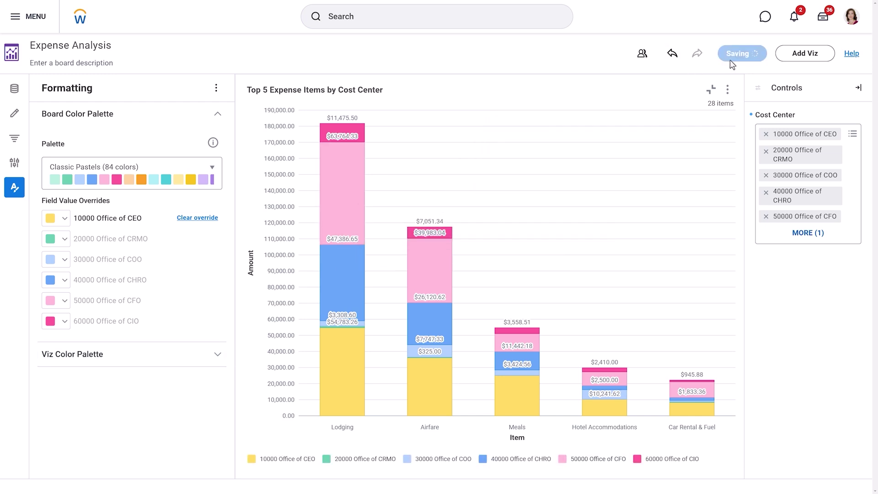